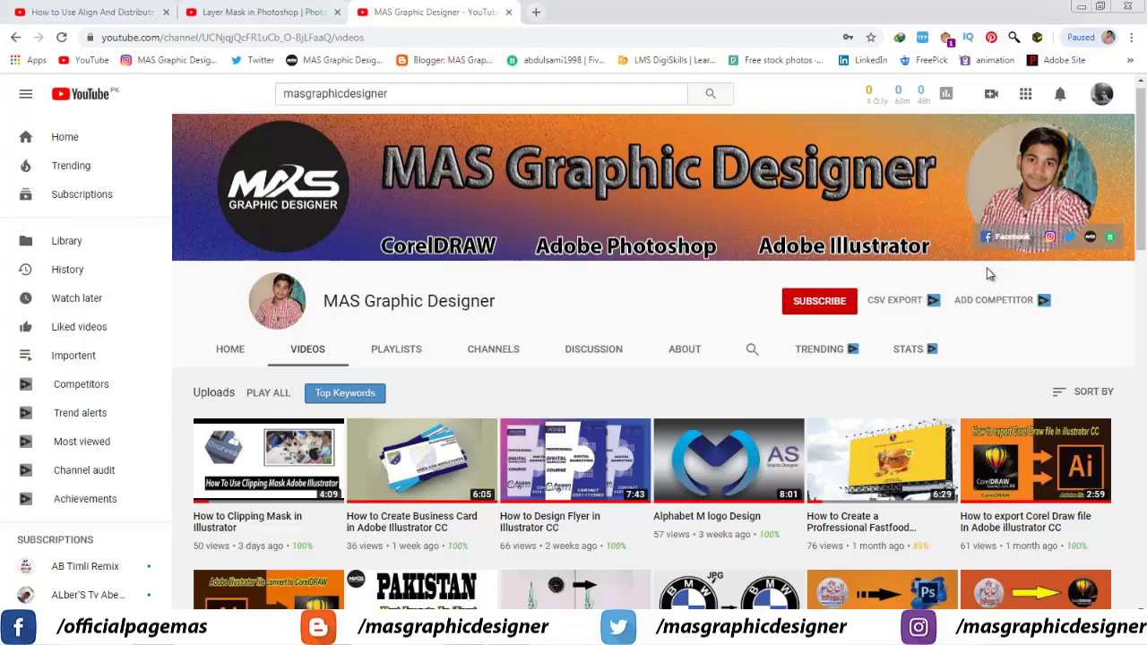
# - Subscribe to the MAS Graphic Designer channel and set its notification bell to All
pyautogui.scroll(-5, 989, 273)
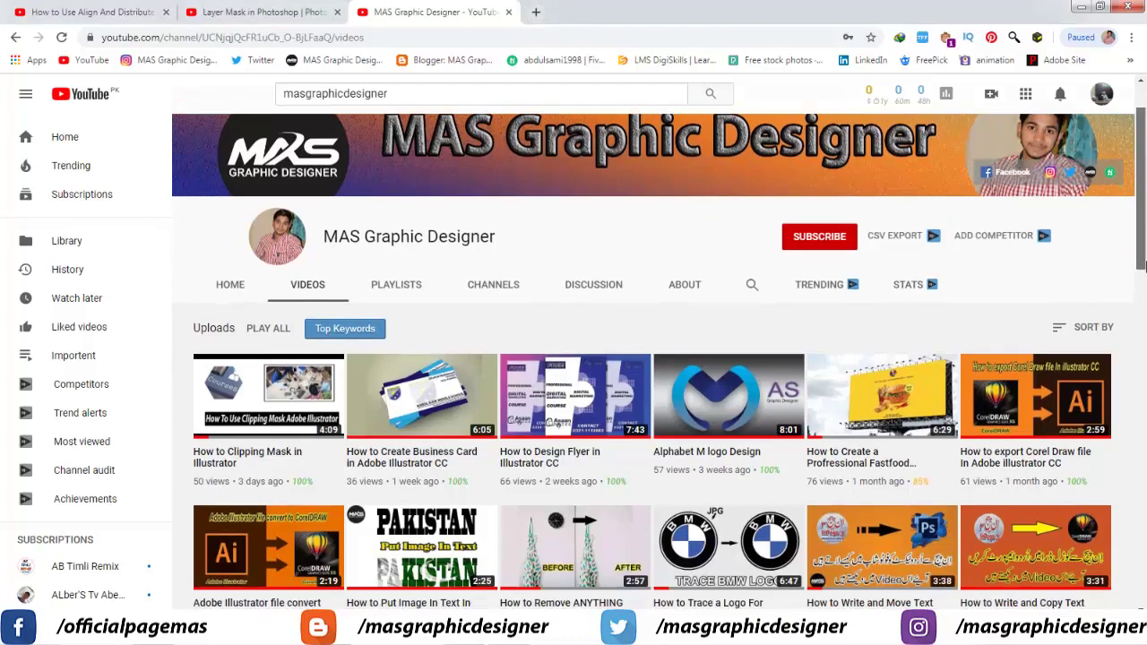
pyautogui.scroll(5, 573, 359)
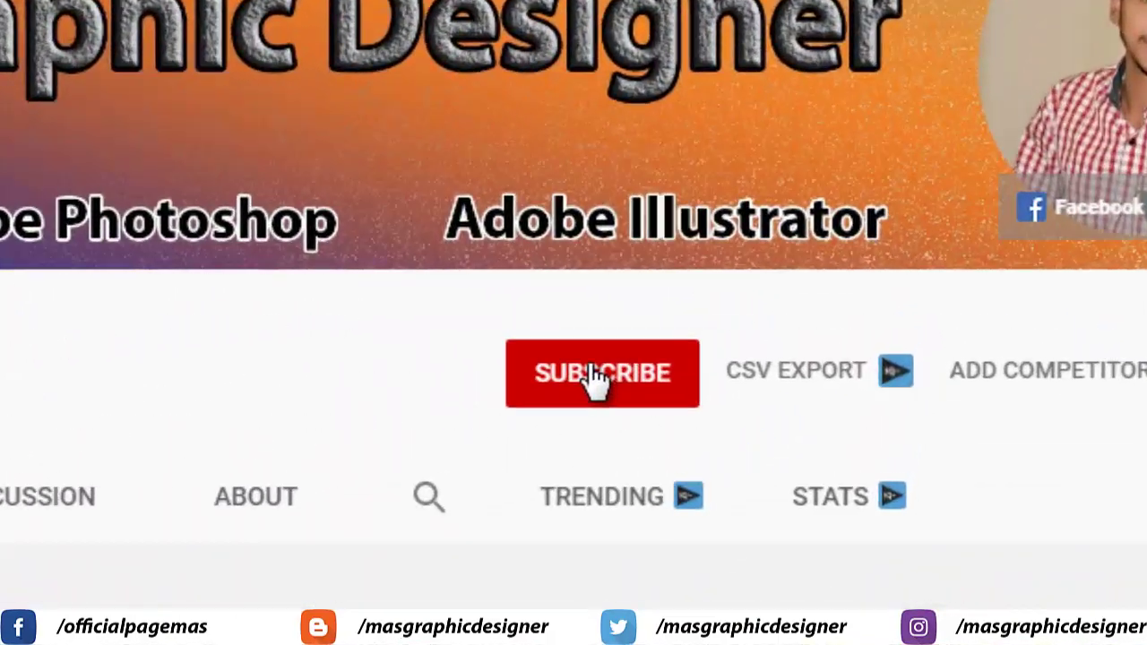
pyautogui.click(824, 238)
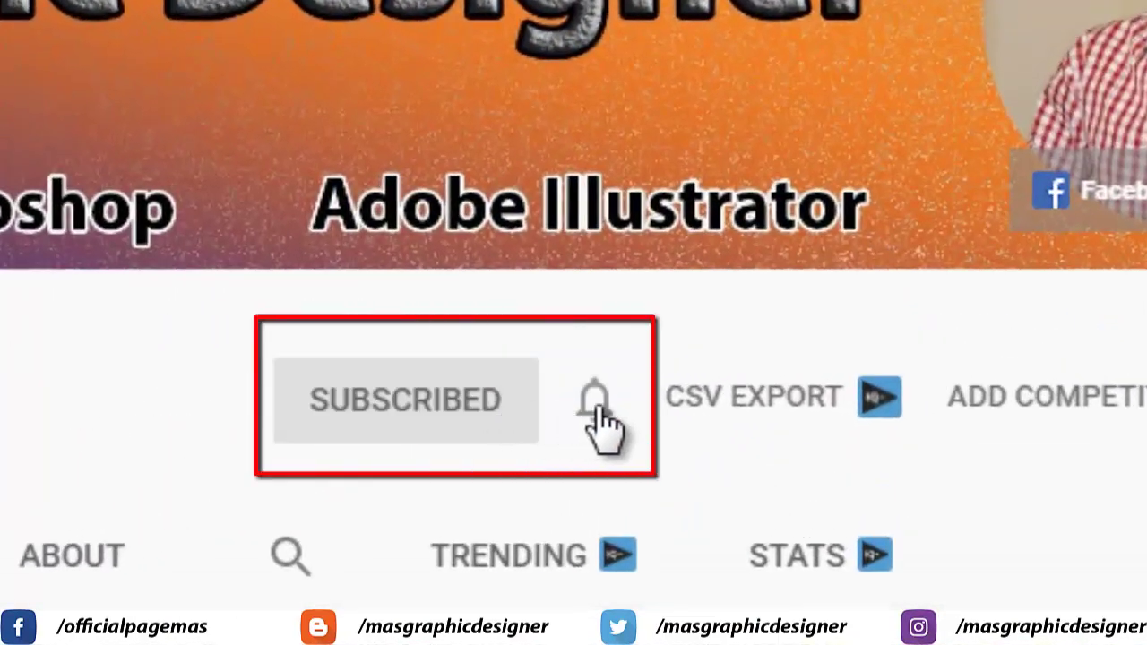
pyautogui.click(595, 404)
pyautogui.click(649, 501)
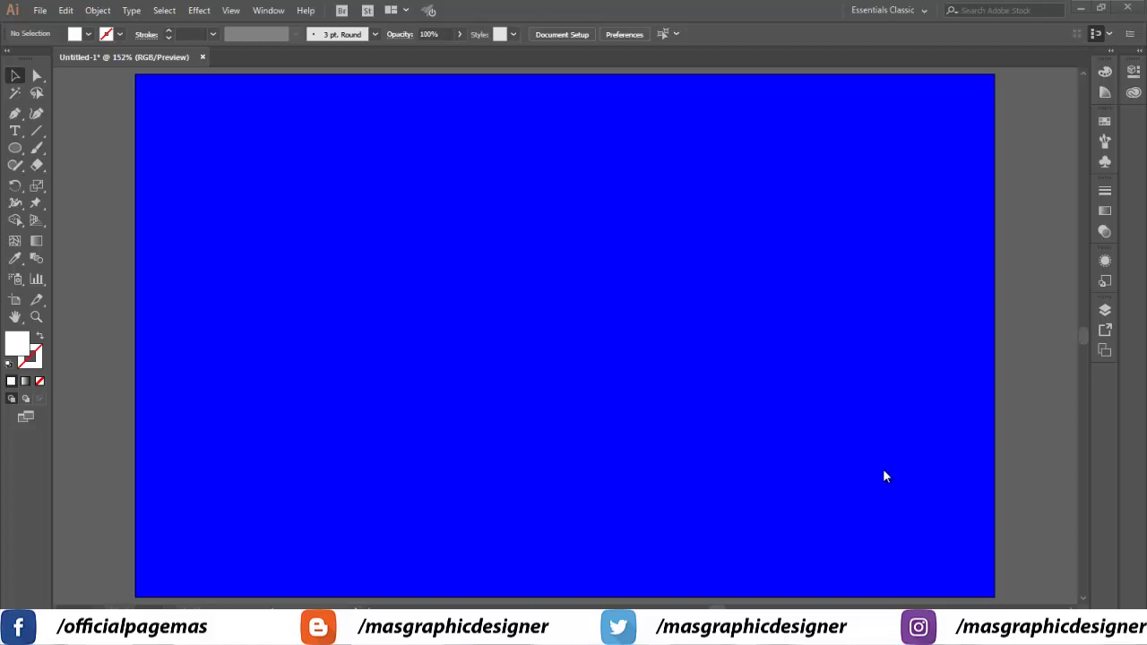
# - Type the heading 'MAS GRAPHIC DESIGNER' on the blue artboard
pyautogui.click(14, 131)
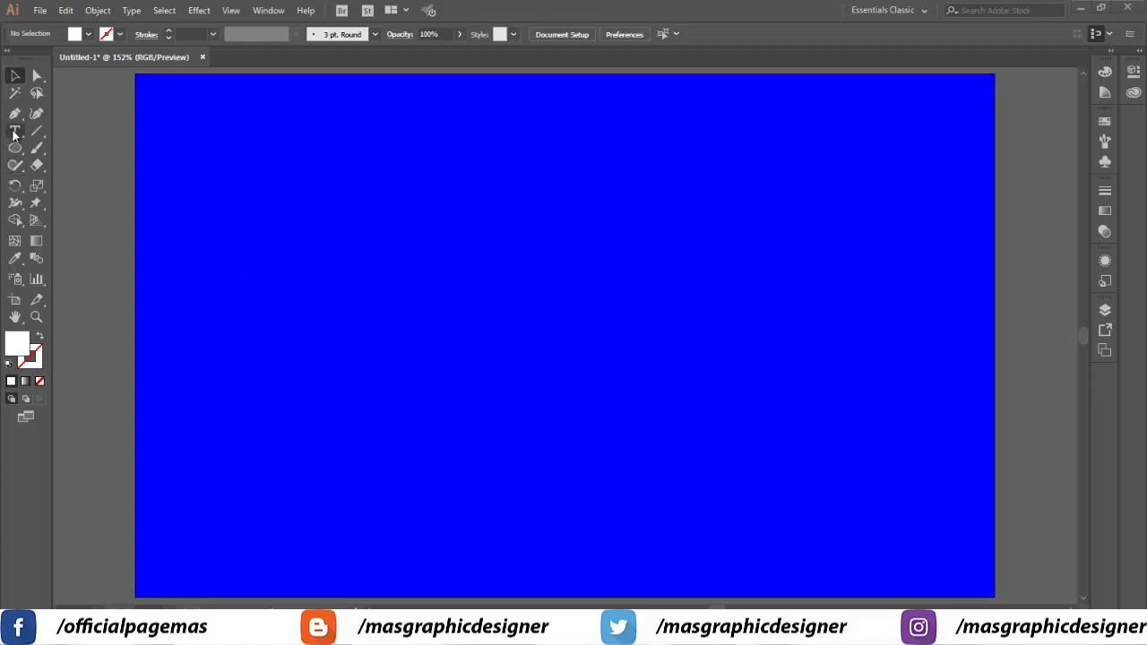
pyautogui.click(417, 205)
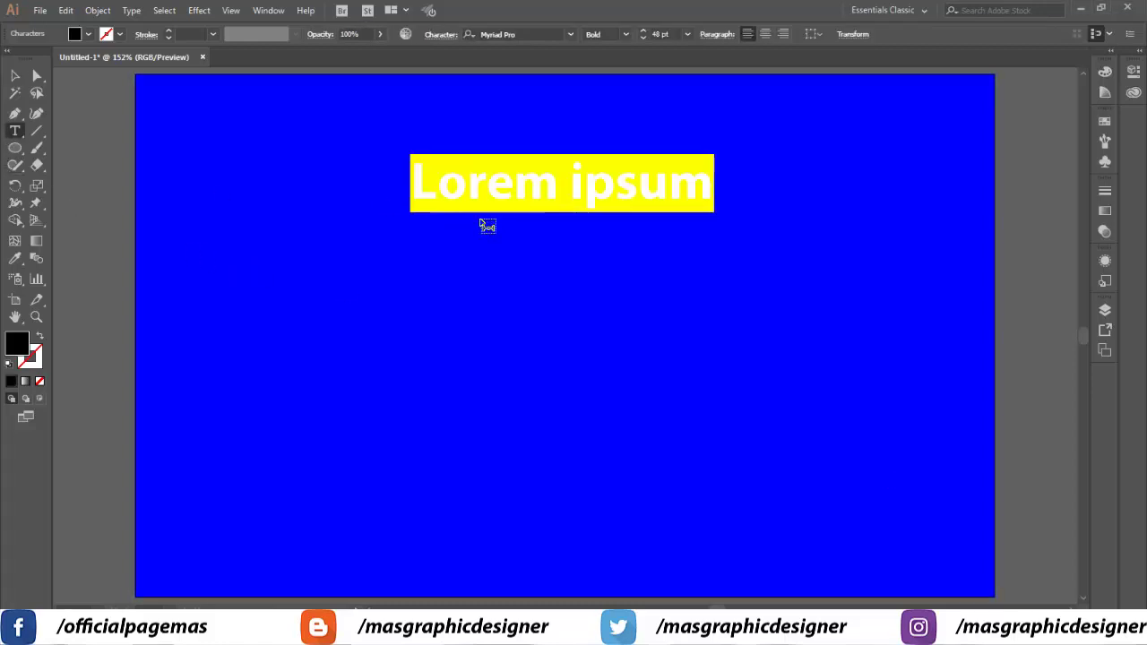
pyautogui.write('MAS G')
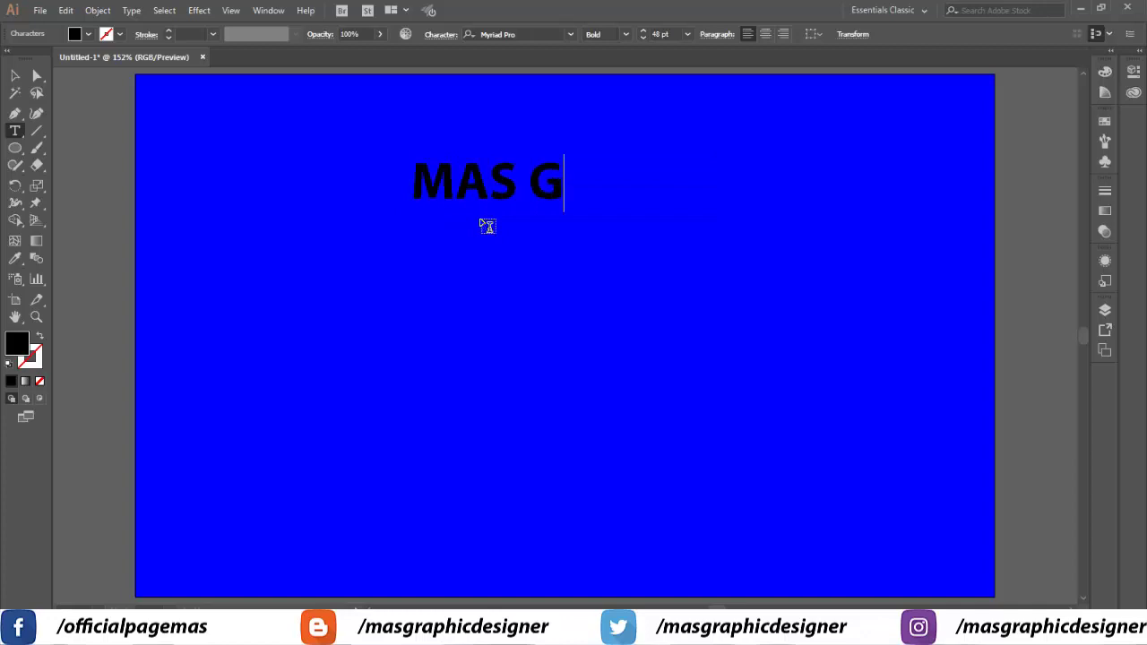
pyautogui.write('ra')
pyautogui.press('BackSpace')
pyautogui.press('BackSpace')
pyautogui.write('RAPHIC D')
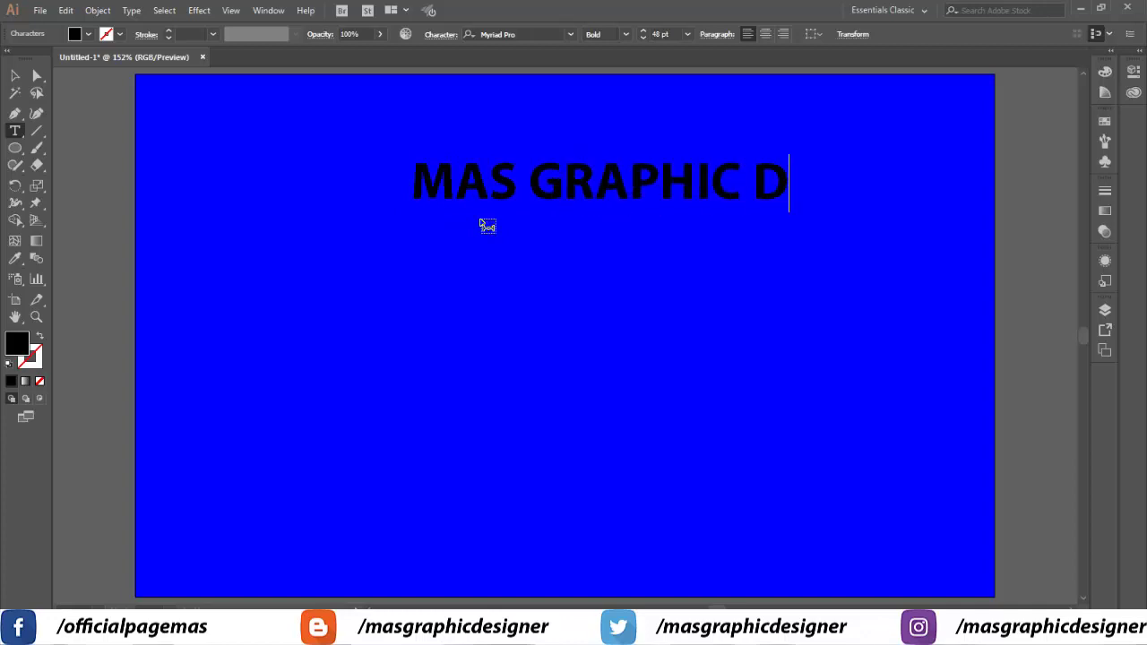
pyautogui.write('ESIGNER')
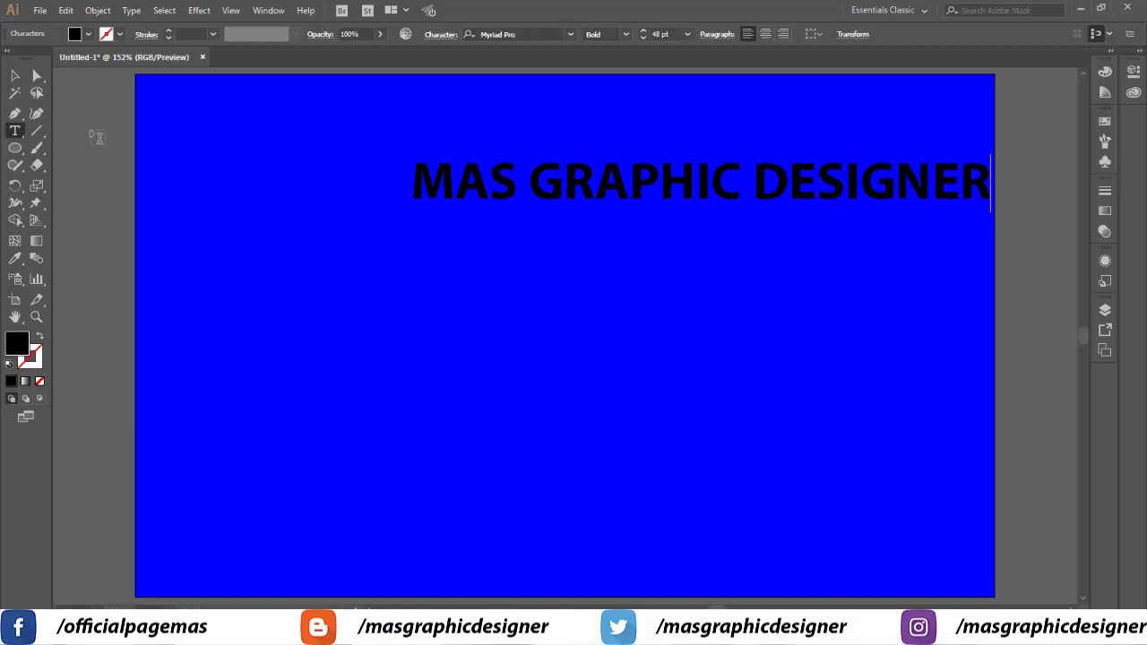
# - Move the heading toward the top centre and give it a white fill
pyautogui.click(16, 76)
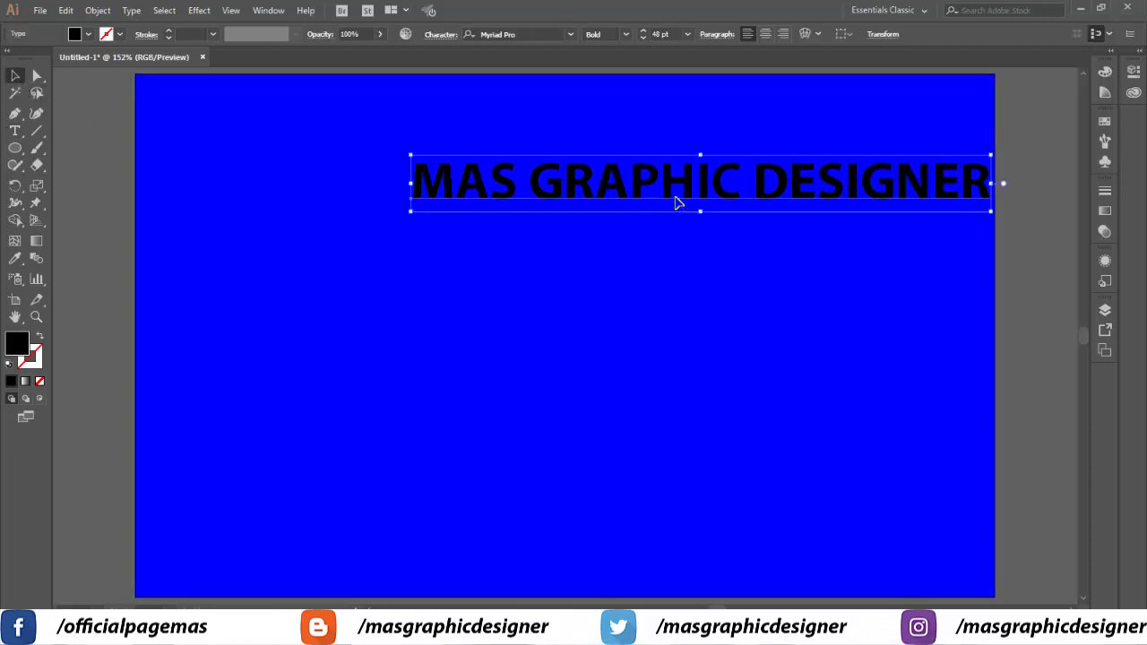
pyautogui.moveTo(678, 200); pyautogui.dragTo(491, 191)
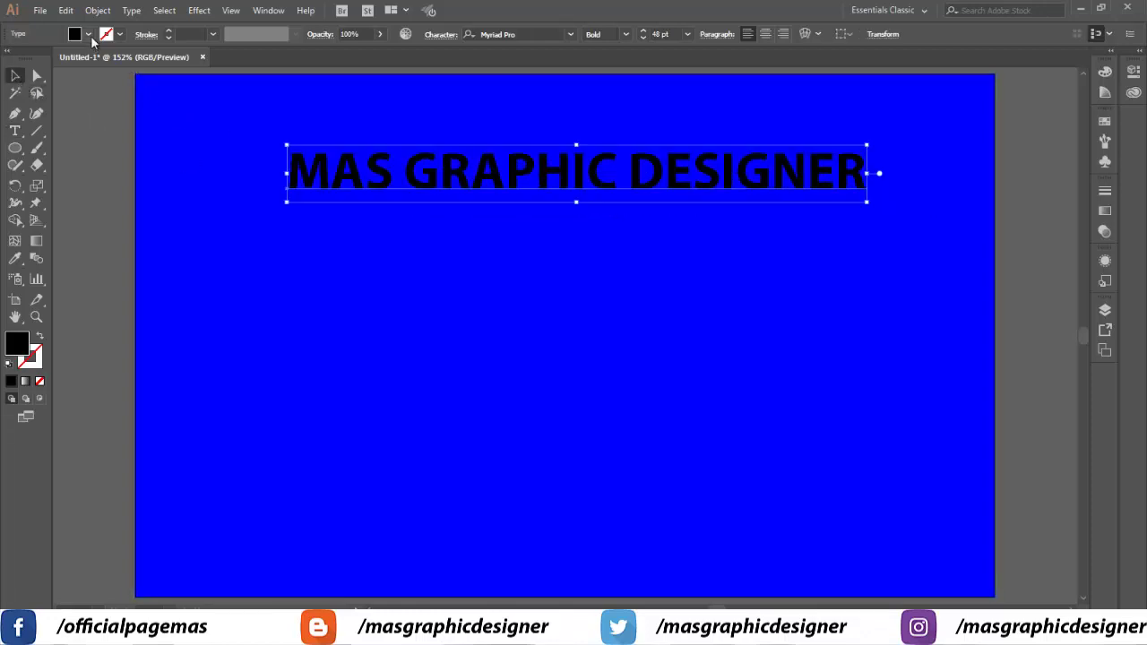
pyautogui.click(87, 34)
pyautogui.click(39, 59)
pyautogui.click(95, 174)
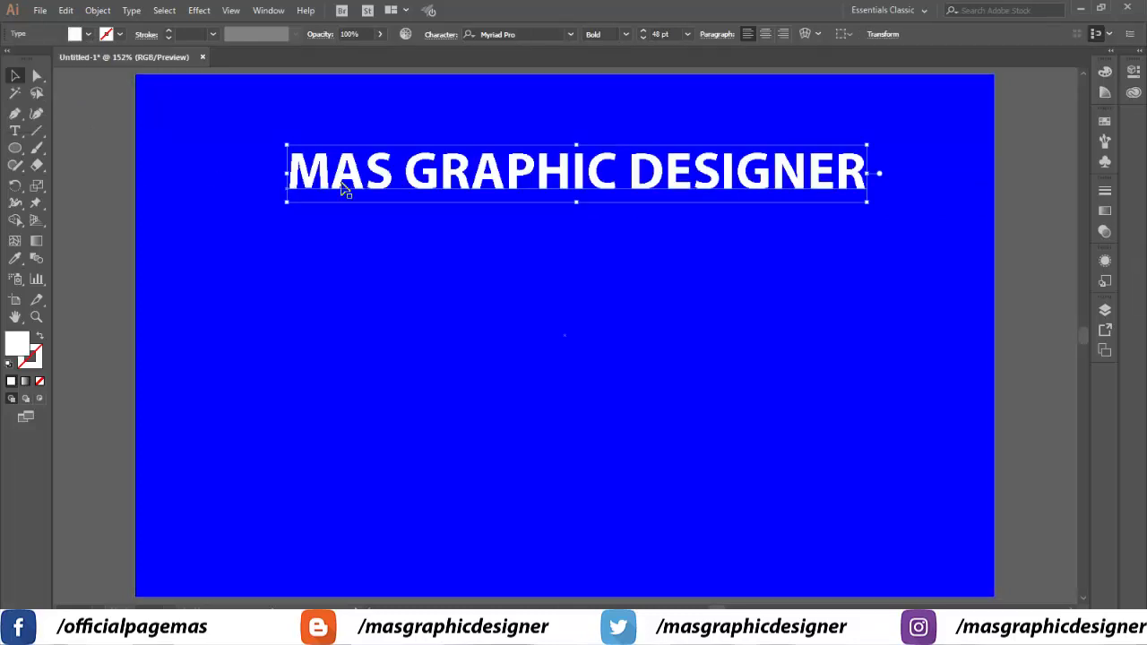
# - Add a Stylize > Drop Shadow effect to the heading via Appearance, with Preview on
pyautogui.click(1103, 262)
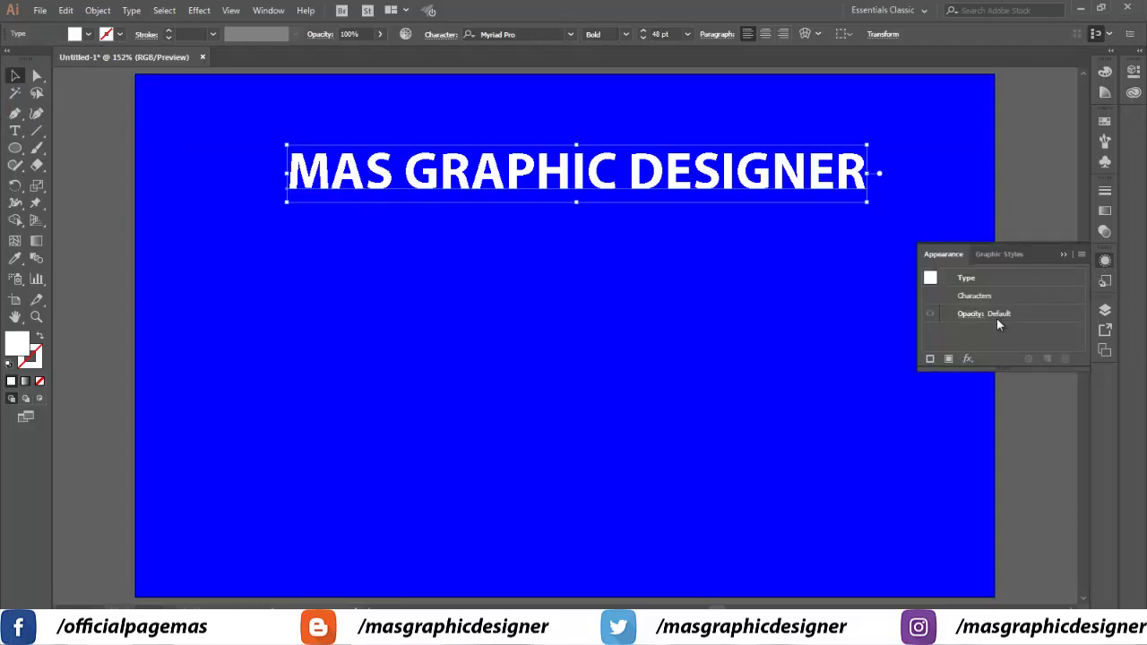
pyautogui.click(968, 359)
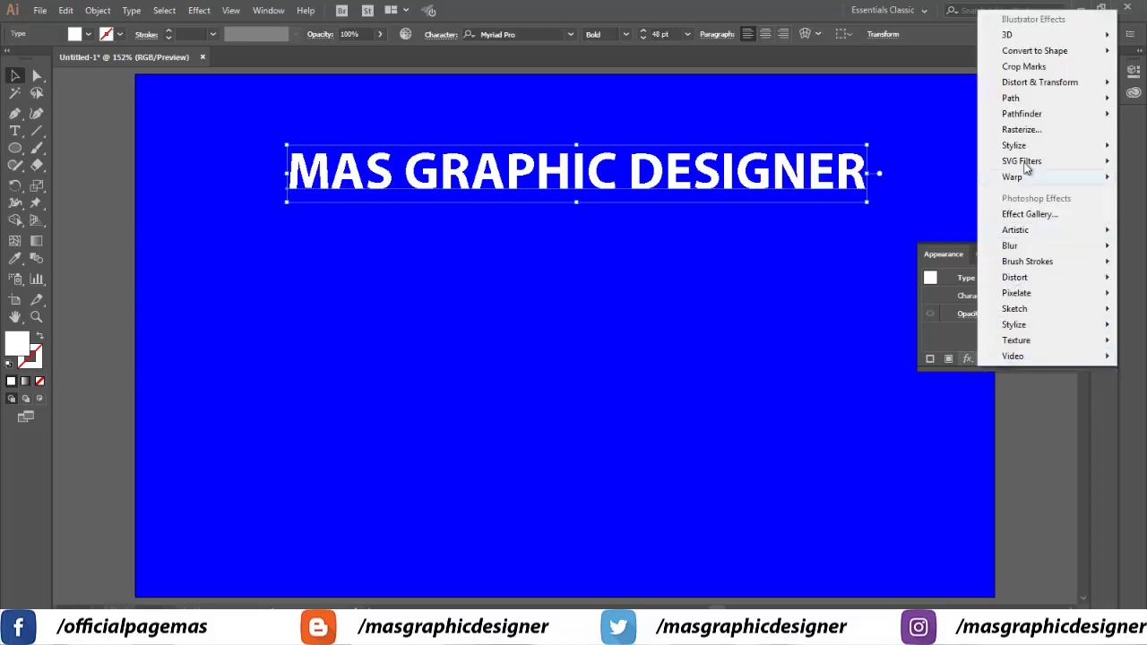
pyautogui.moveTo(1013, 145)
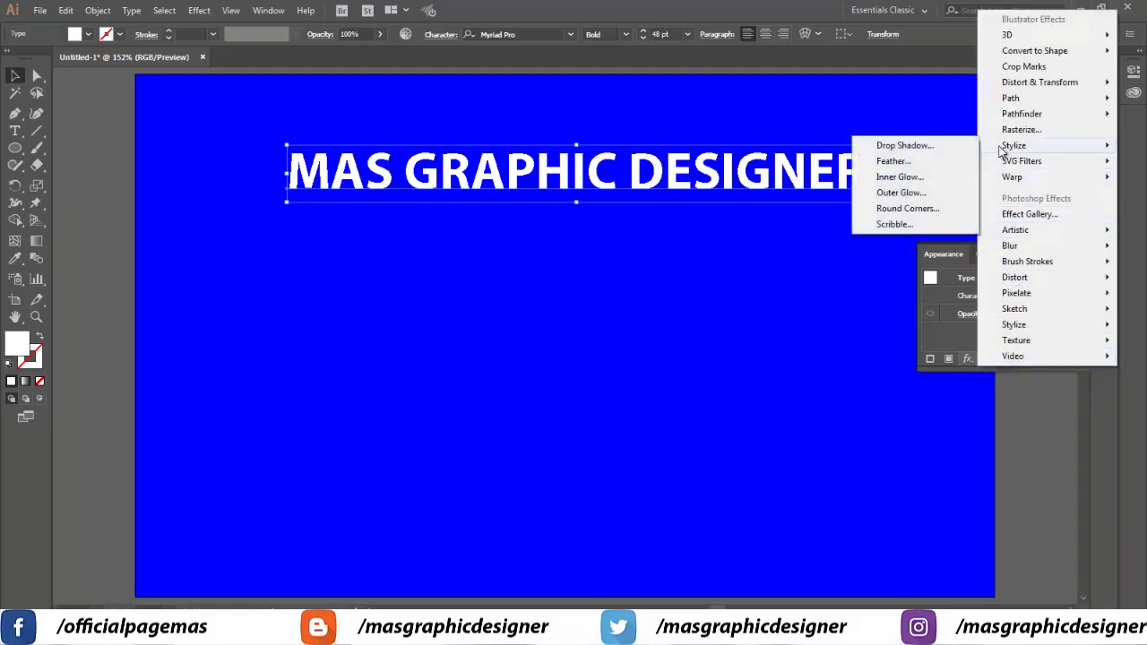
pyautogui.click(941, 146)
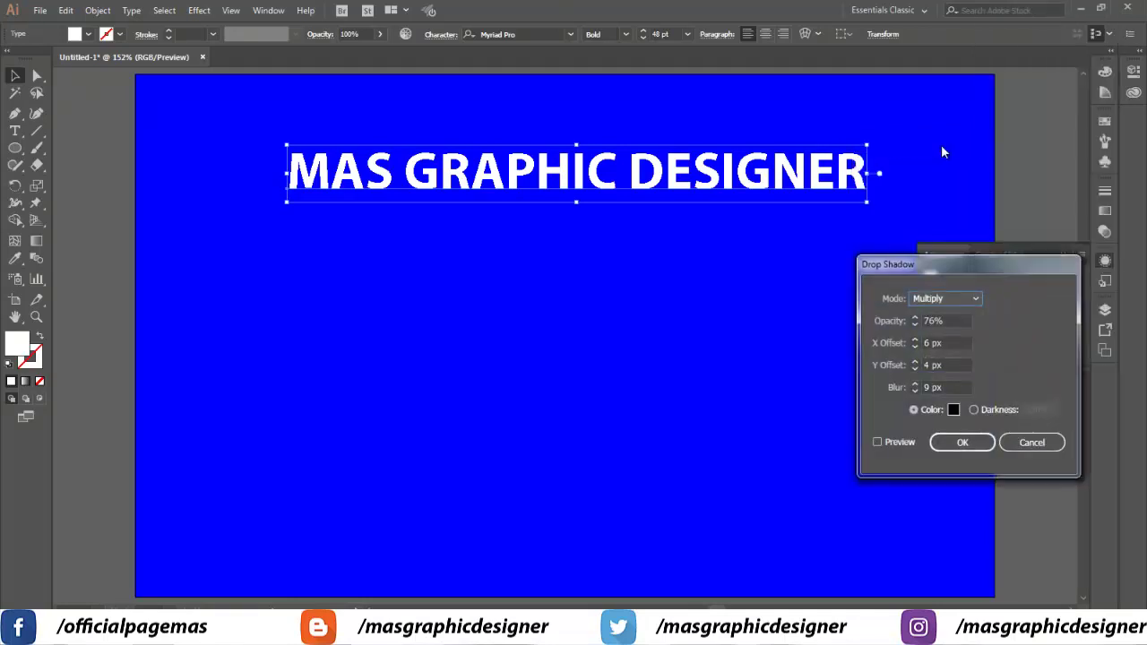
pyautogui.moveTo(997, 262)
pyautogui.mouseDown()
pyautogui.moveTo(970, 230)
pyautogui.moveTo(981, 222)
pyautogui.mouseUp()
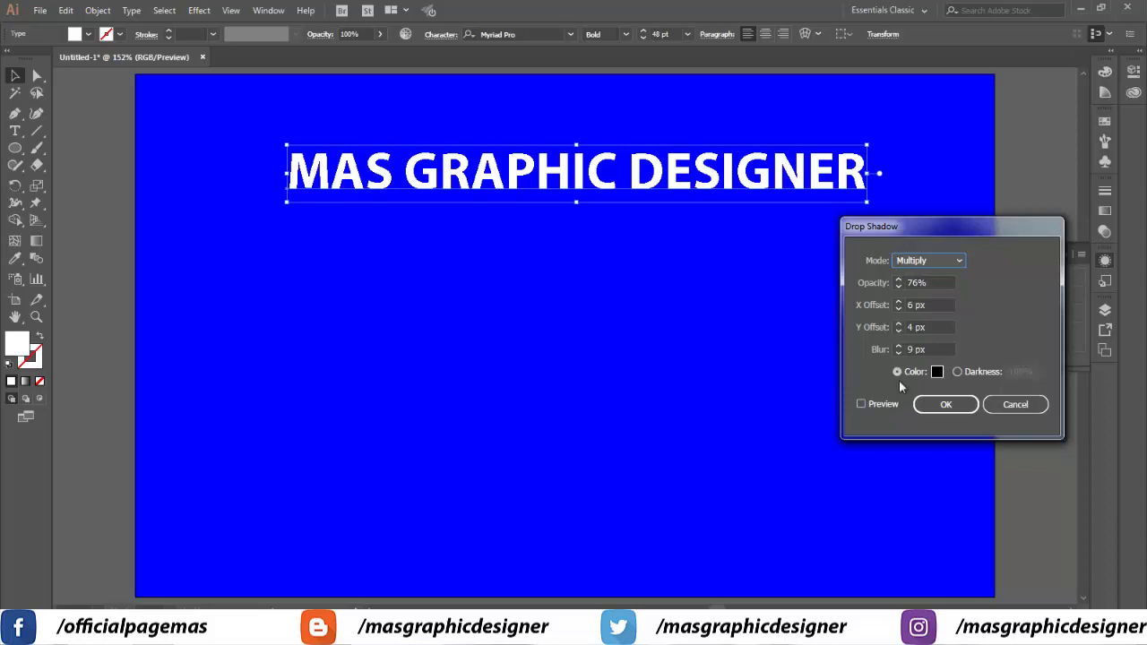
pyautogui.click(873, 405)
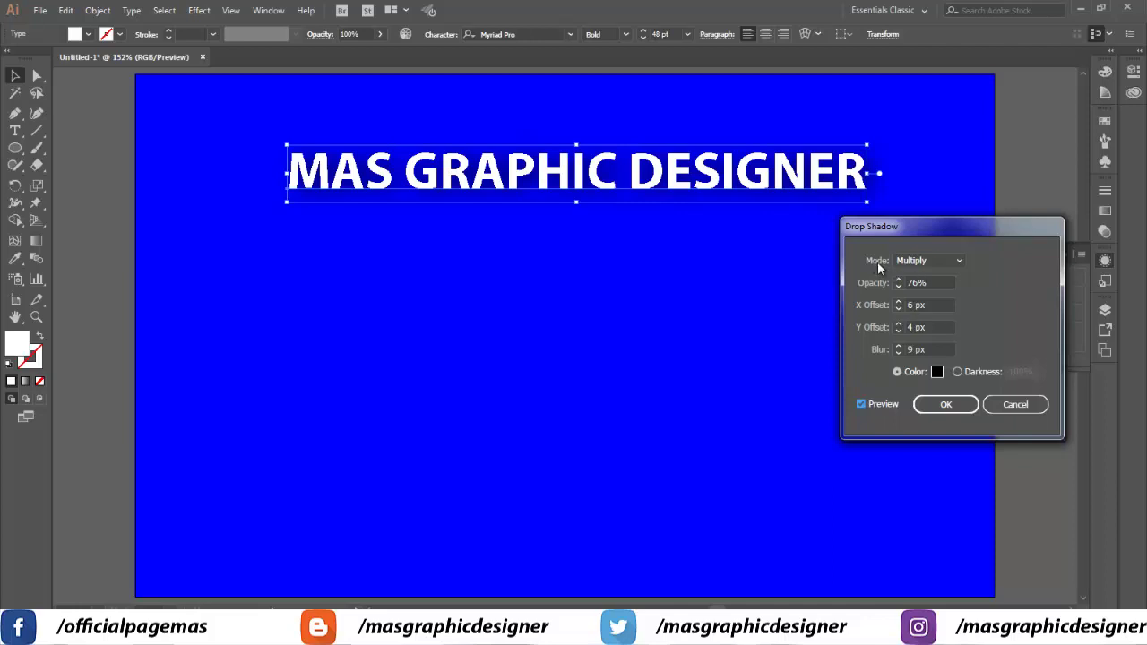
# - Keep the shadow blend mode at Multiply and set opacity to 80%
pyautogui.click(923, 260)
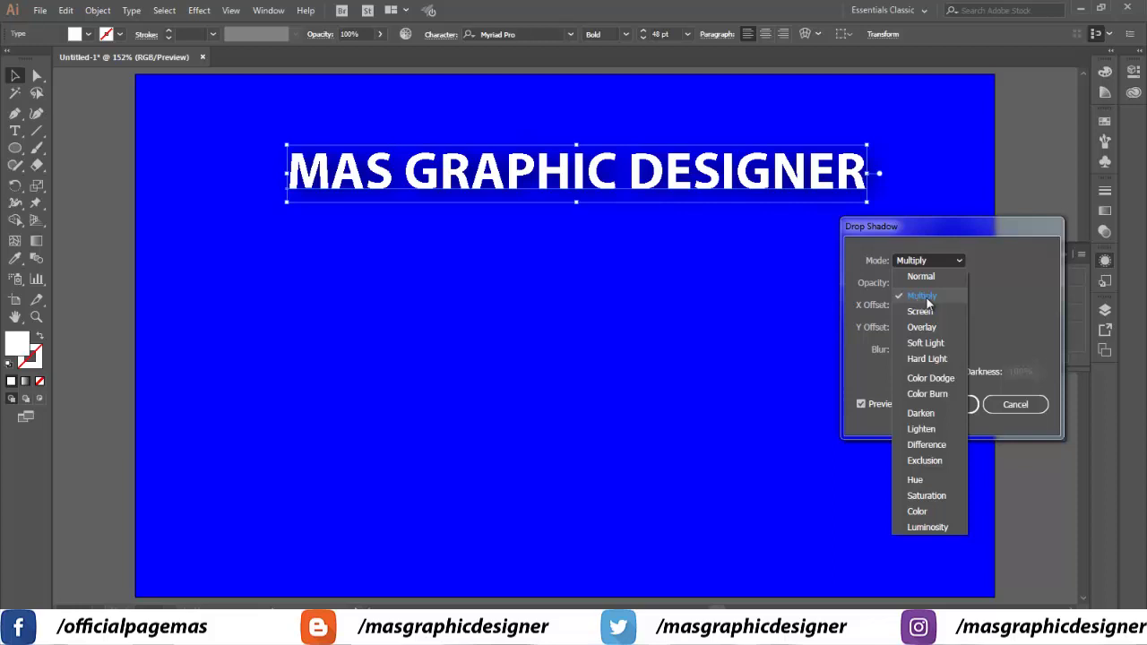
pyautogui.click(920, 296)
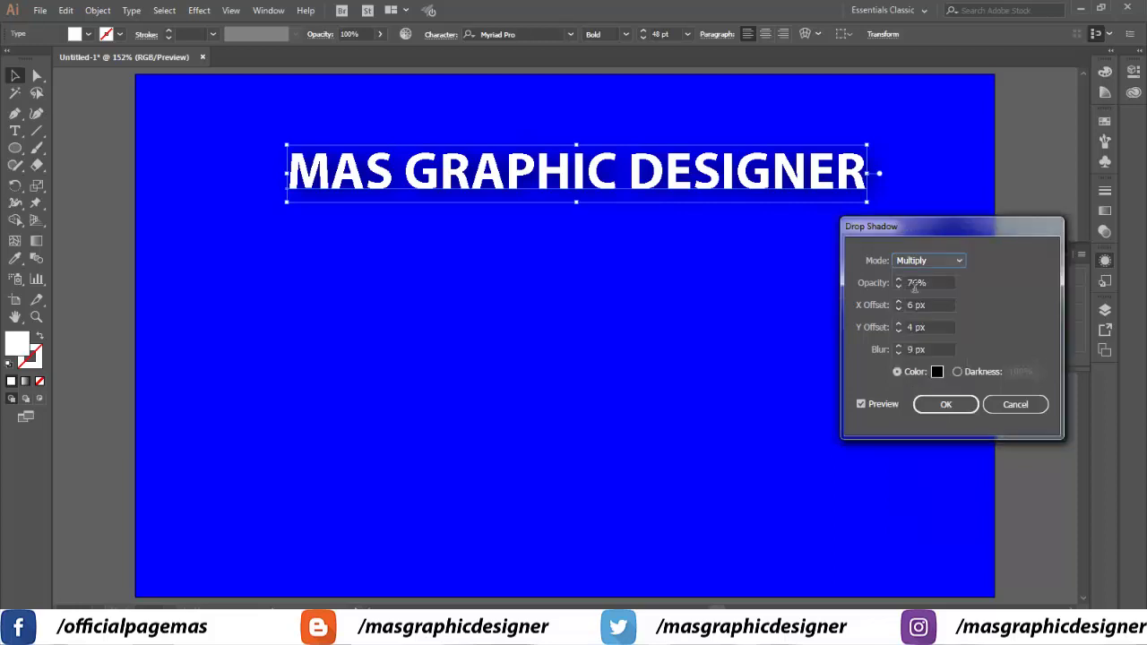
pyautogui.click(898, 280)
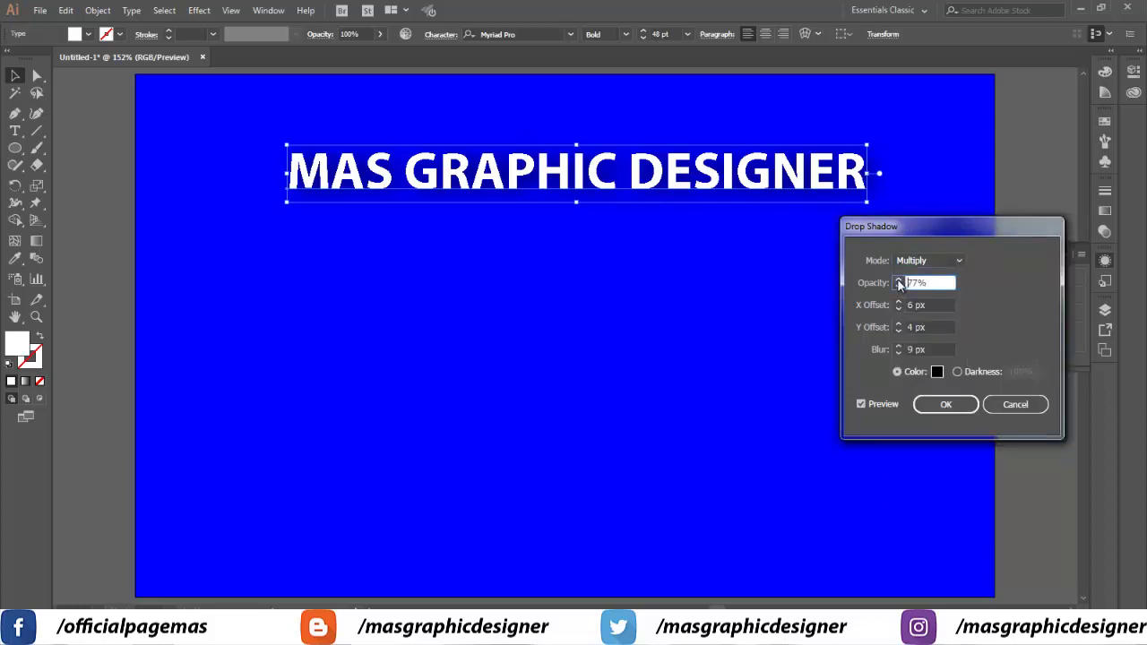
pyautogui.click(898, 280)
pyautogui.click(898, 281)
pyautogui.click(899, 289)
pyautogui.click(898, 284)
pyautogui.click(899, 281)
pyautogui.click(899, 281)
# - Set the shadow offsets to X 8 px and Y 6 px
pyautogui.click(898, 302)
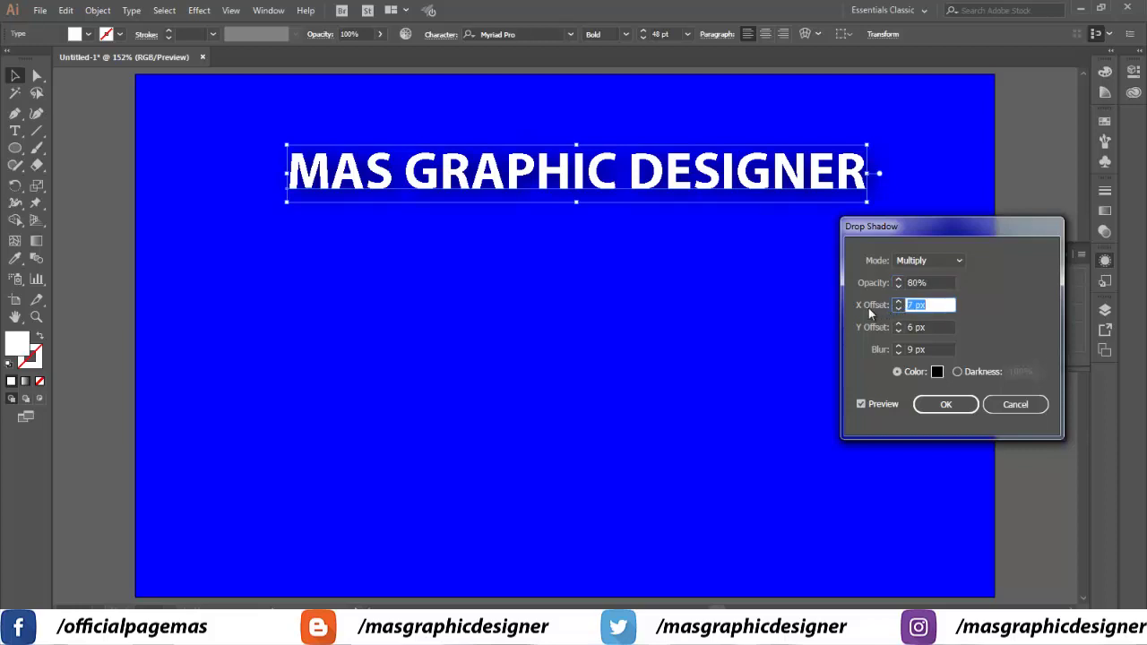
pyautogui.click(898, 308)
pyautogui.click(898, 308)
pyautogui.click(899, 309)
pyautogui.click(898, 331)
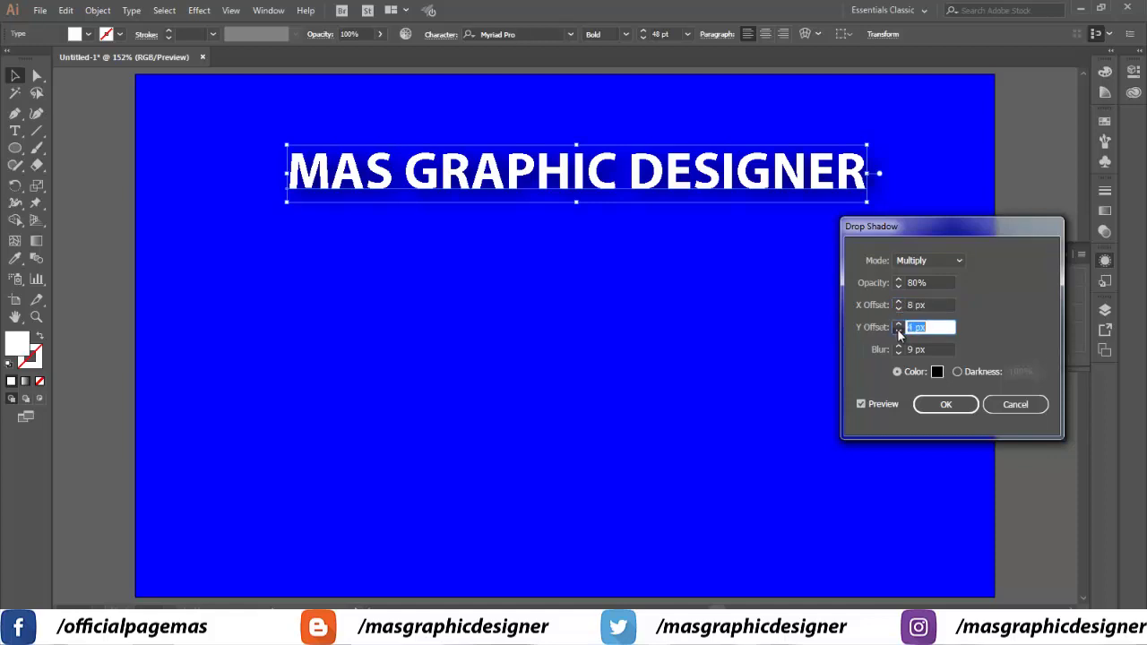
pyautogui.click(898, 324)
pyautogui.click(898, 324)
pyautogui.click(899, 324)
pyautogui.click(899, 324)
pyautogui.click(898, 324)
pyautogui.click(899, 324)
pyautogui.click(898, 325)
pyautogui.click(898, 330)
pyautogui.doubleClick(899, 331)
pyautogui.doubleClick(899, 331)
pyautogui.doubleClick(899, 331)
pyautogui.doubleClick(898, 331)
pyautogui.click(898, 331)
pyautogui.click(899, 331)
pyautogui.click(898, 332)
pyautogui.click(899, 331)
# - Set the shadow blur to 7 px, apply the drop shadow, and deselect the title
pyautogui.click(900, 353)
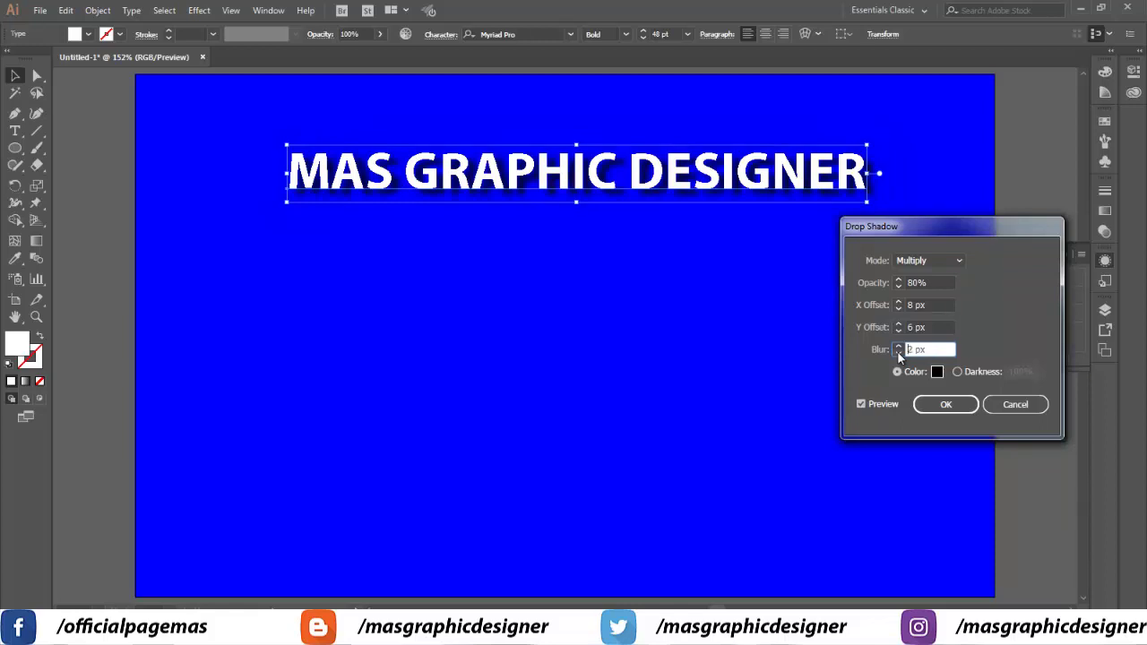
pyautogui.click(899, 346)
pyautogui.click(899, 346)
pyautogui.click(898, 346)
pyautogui.click(898, 345)
pyautogui.click(898, 346)
pyautogui.click(954, 404)
pyautogui.click(1062, 254)
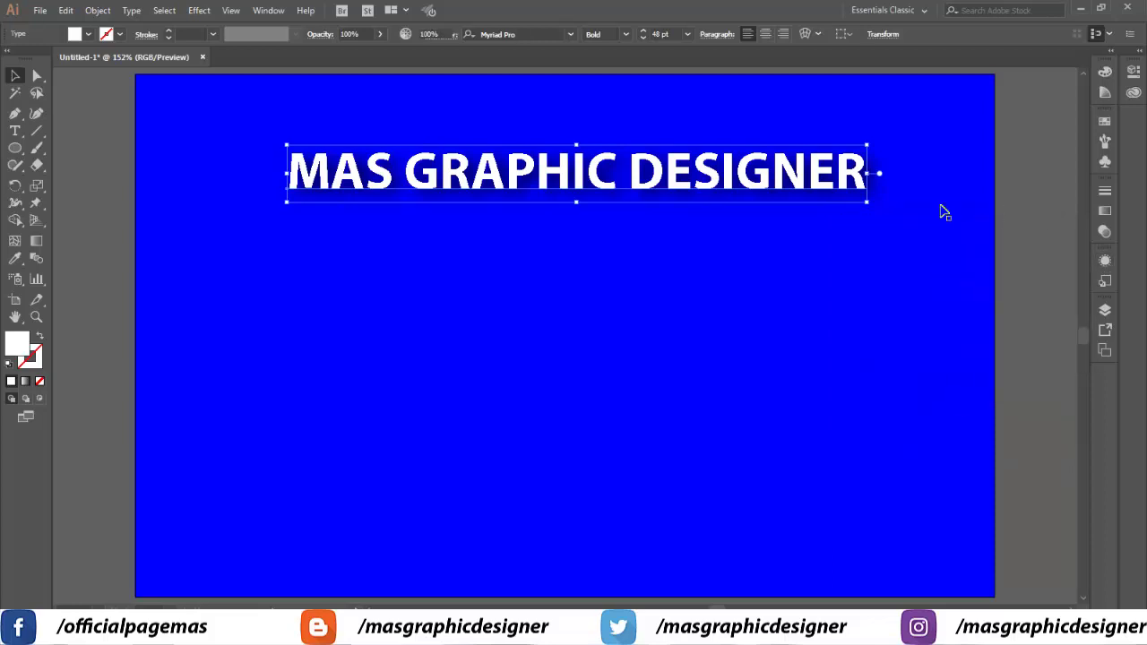
pyautogui.click(937, 209)
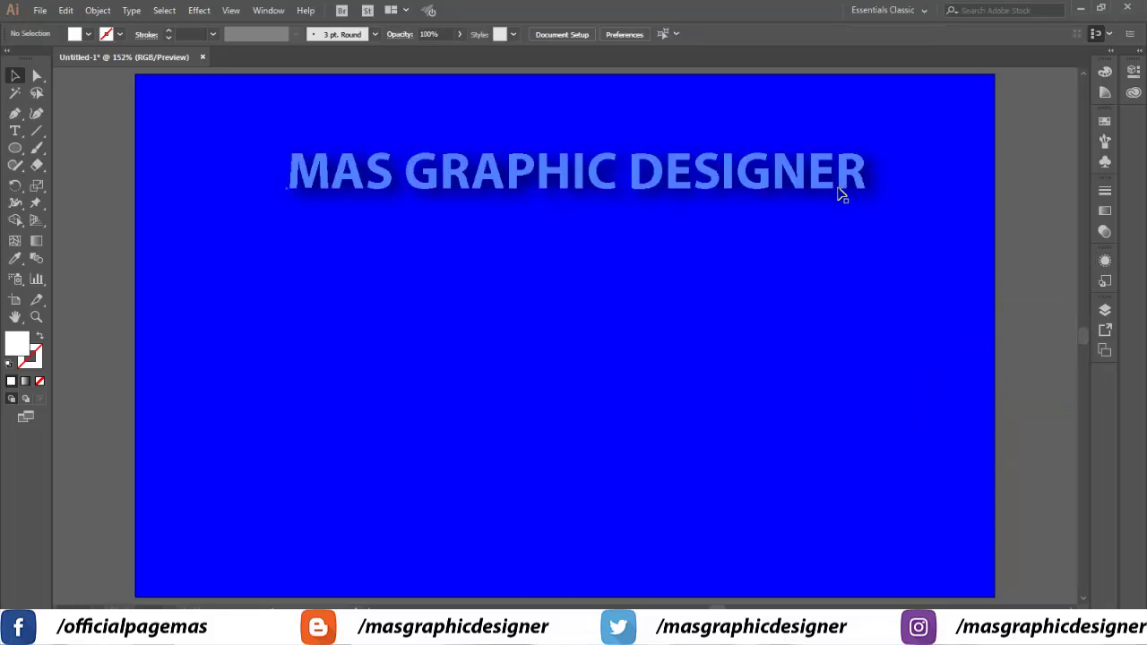
# - Draw a white rectangle on the artboard below the title
pyautogui.click(615, 192)
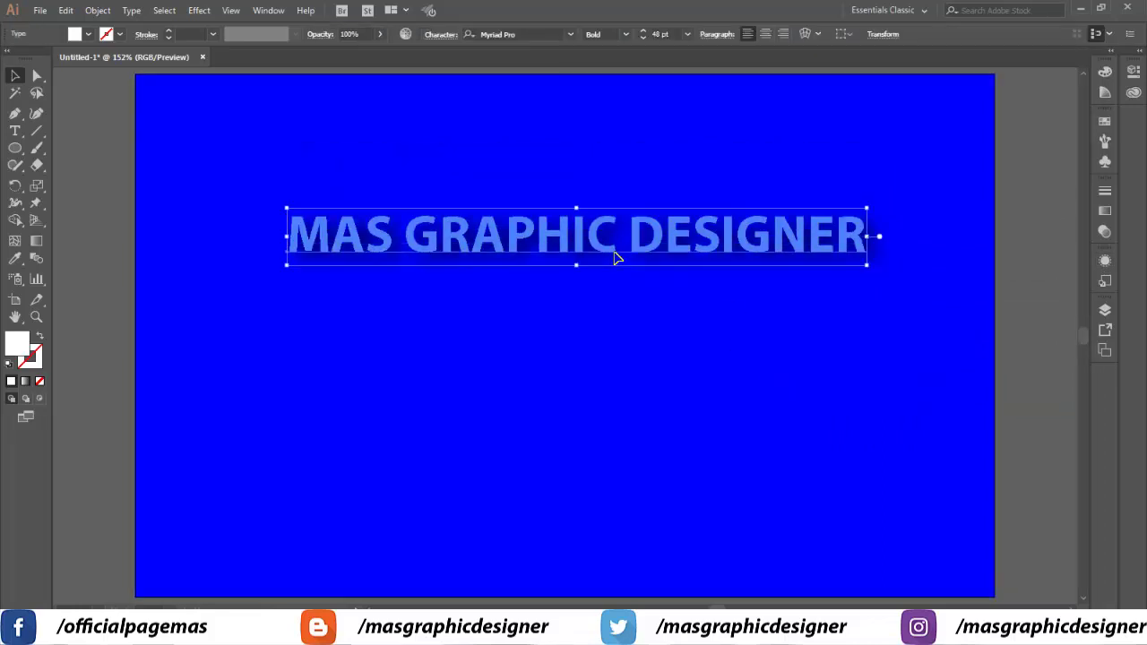
pyautogui.click(885, 197)
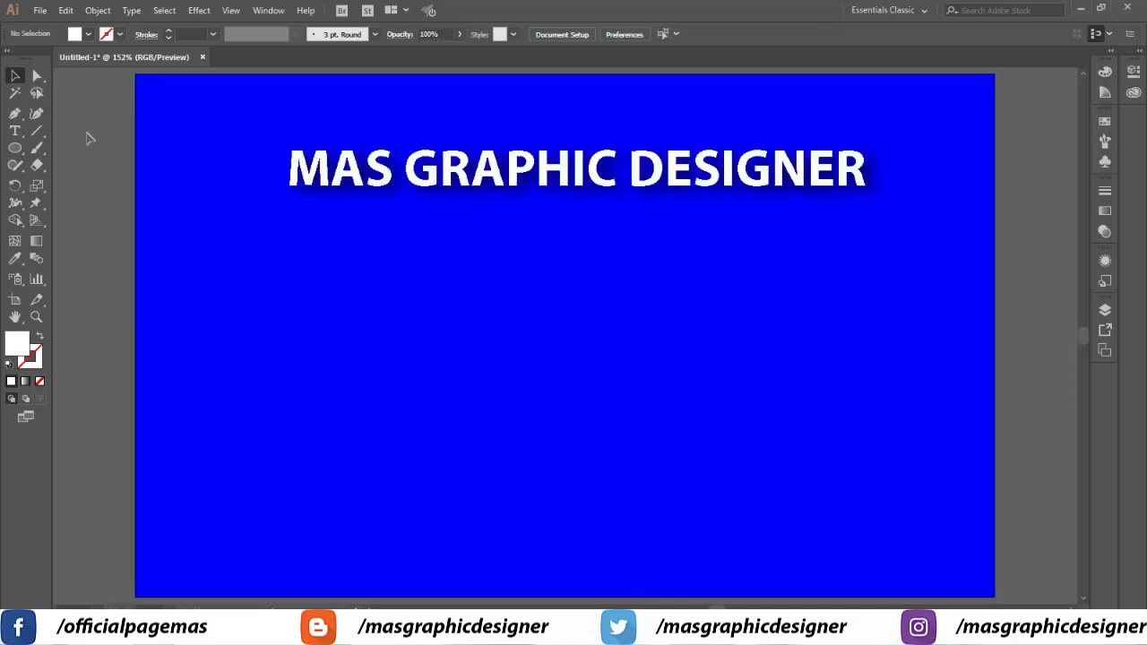
pyautogui.click(18, 152)
pyautogui.click(18, 152)
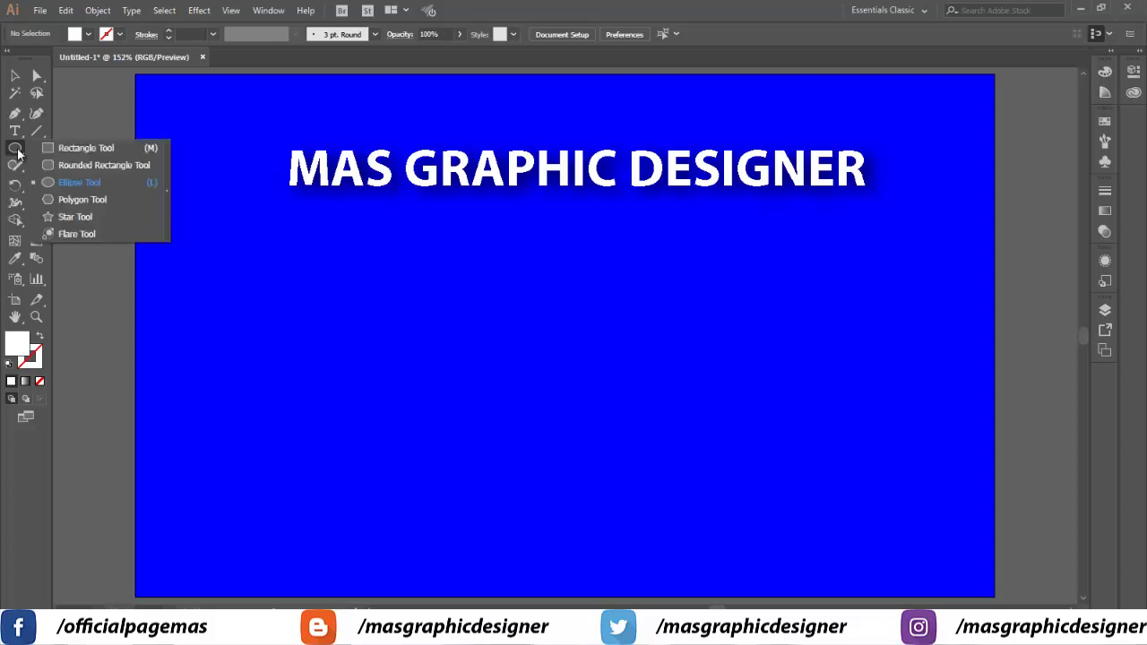
pyautogui.click(71, 147)
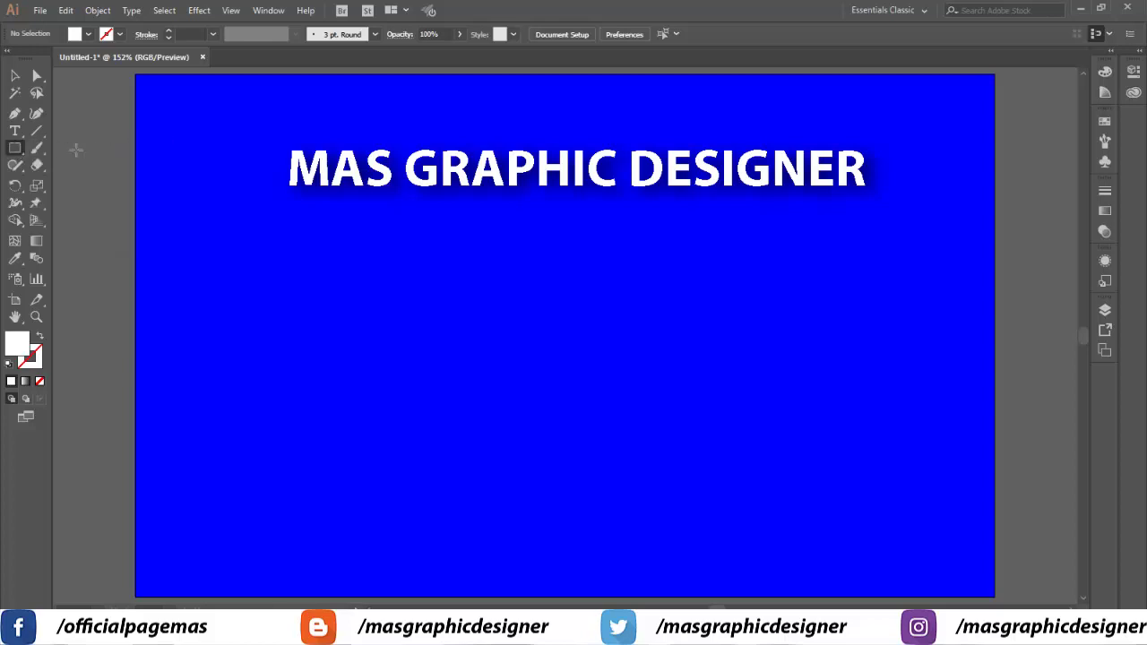
pyautogui.moveTo(499, 339); pyautogui.dragTo(850, 496)
# - Move the rectangle beneath the title and round its corners to about 42.8 px
pyautogui.click(15, 75)
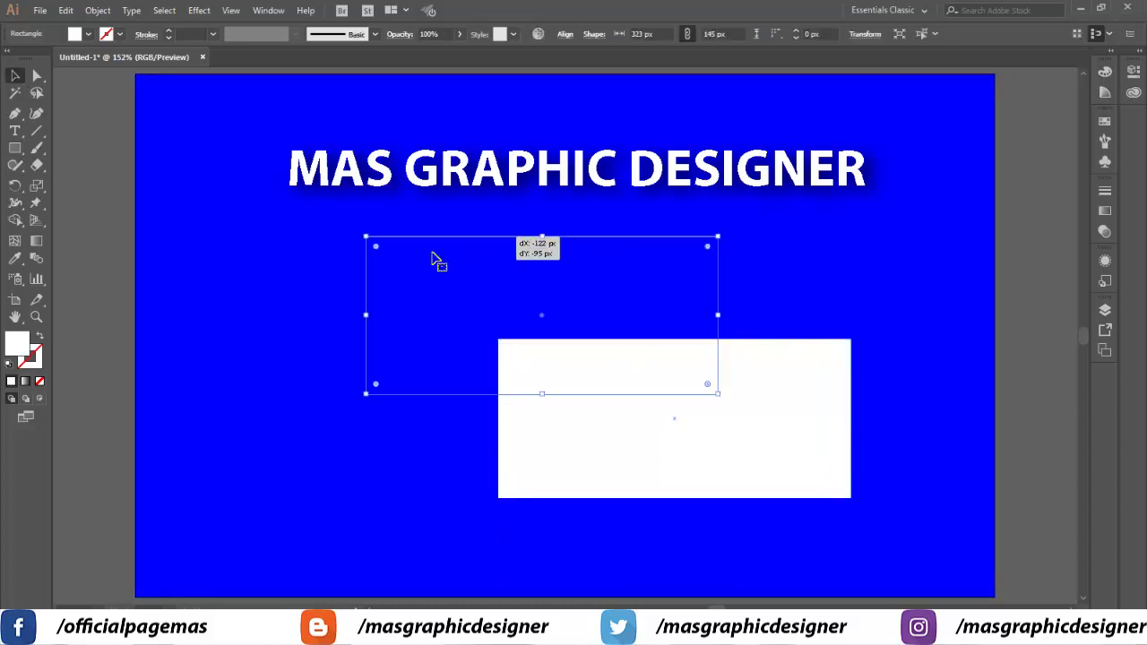
pyautogui.moveTo(618, 343); pyautogui.dragTo(486, 240)
pyautogui.moveTo(377, 249); pyautogui.dragTo(412, 292)
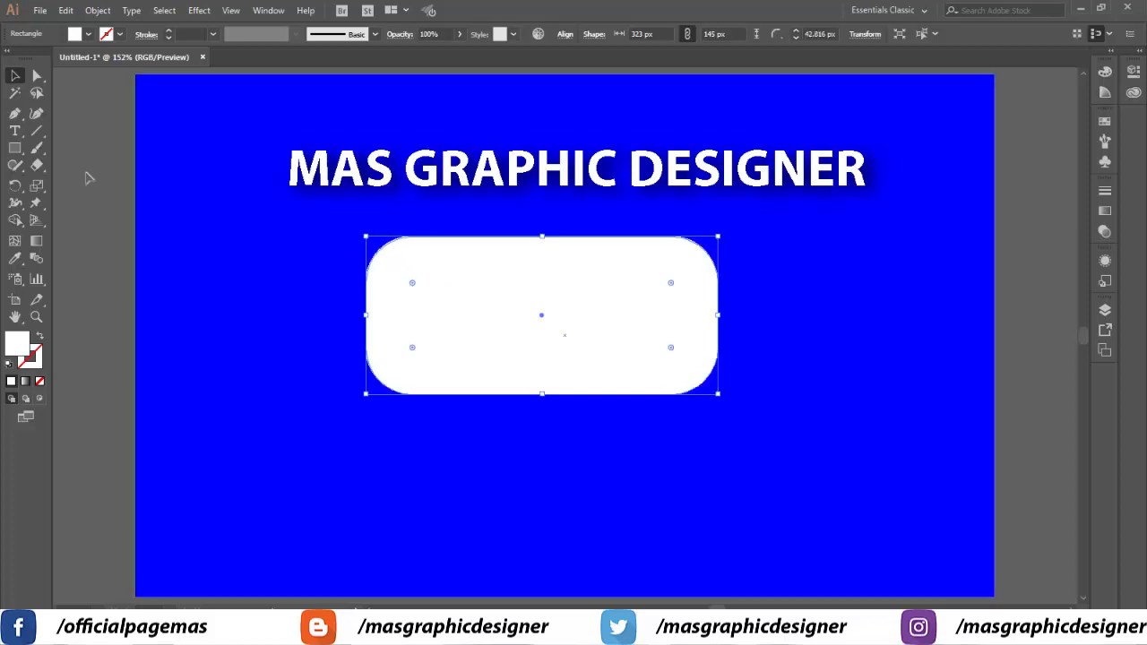
pyautogui.click(72, 140)
pyautogui.click(576, 333)
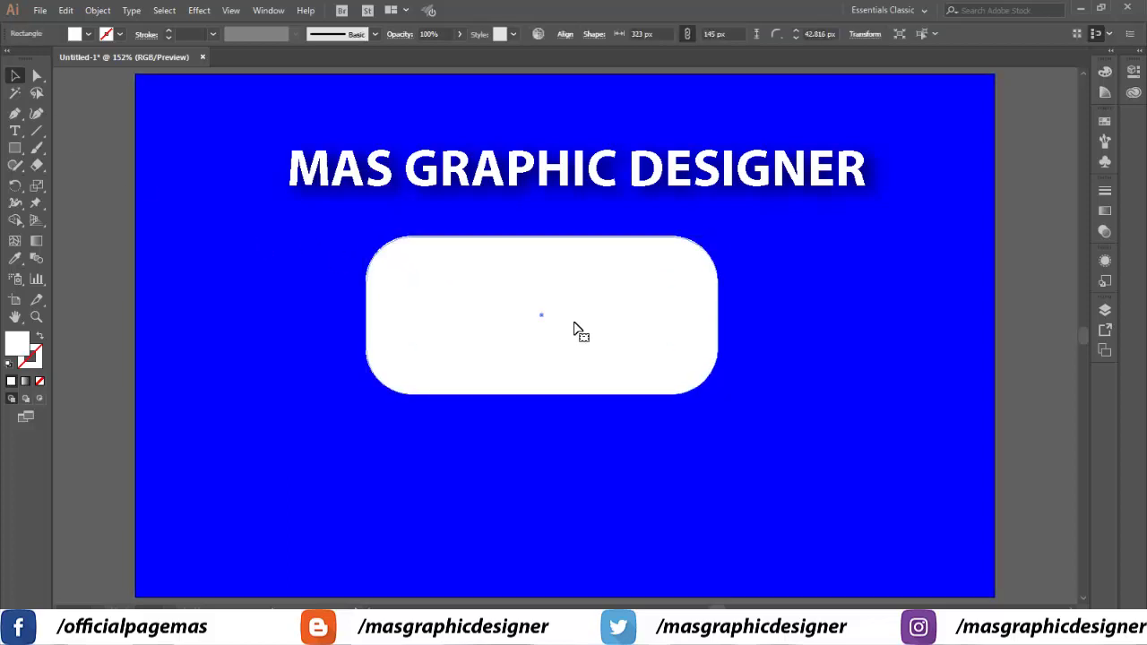
pyautogui.click(1104, 261)
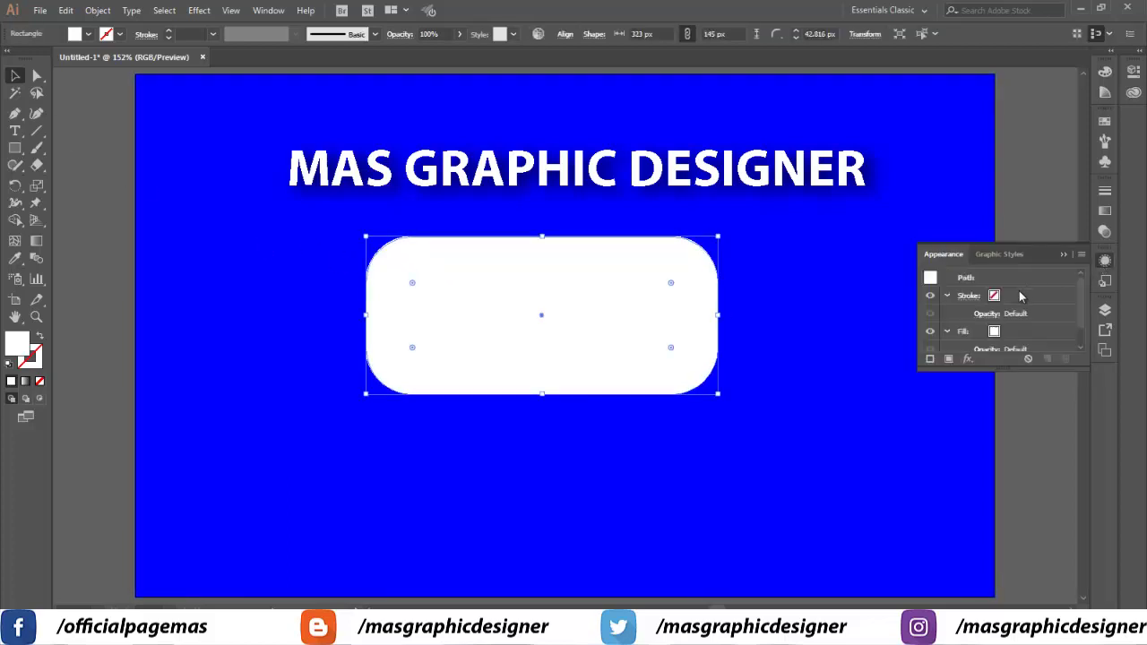
pyautogui.click(968, 359)
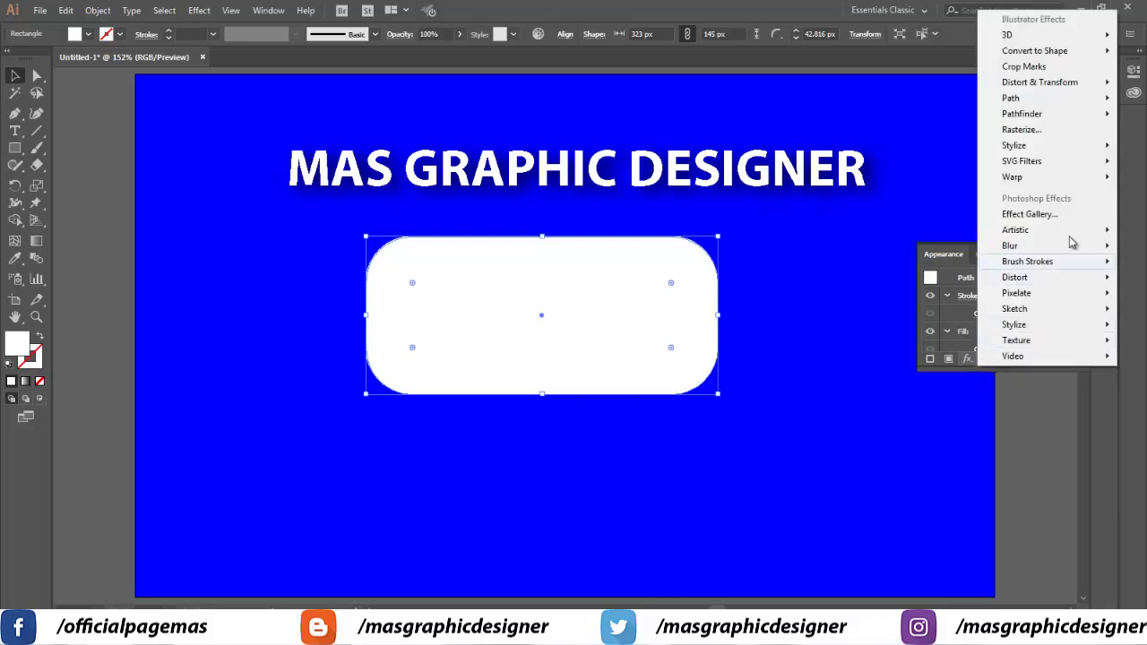
pyautogui.moveTo(1013, 145)
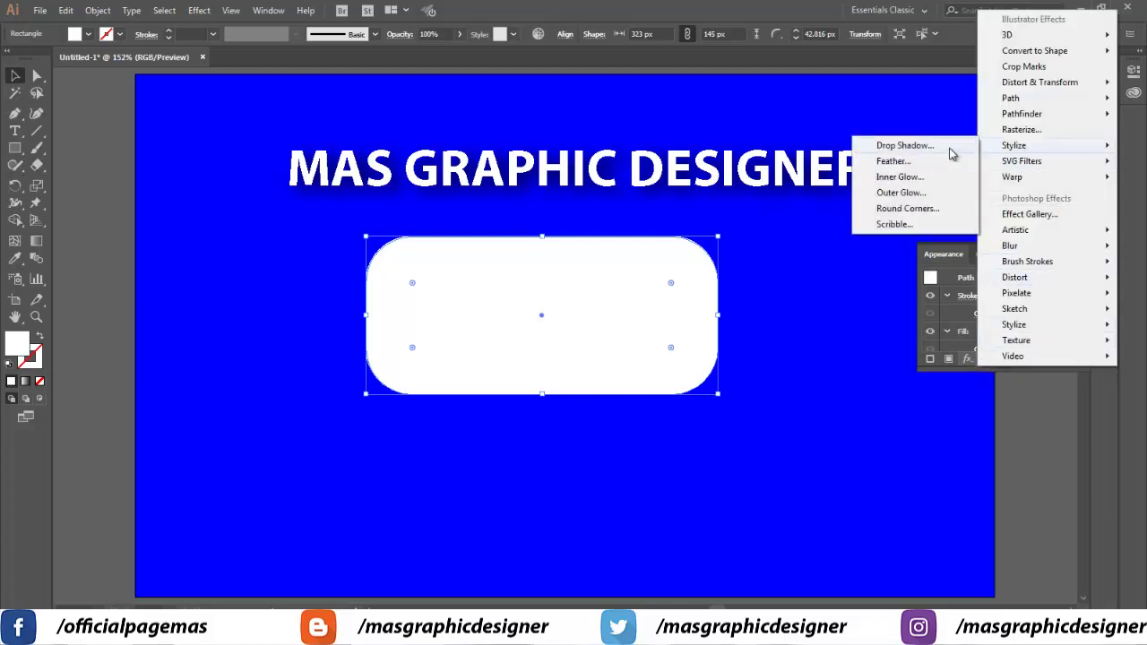
# - Add a Multiply drop shadow to the rectangle with Preview on and 59% opacity
pyautogui.click(949, 148)
pyautogui.moveTo(982, 219); pyautogui.dragTo(985, 160)
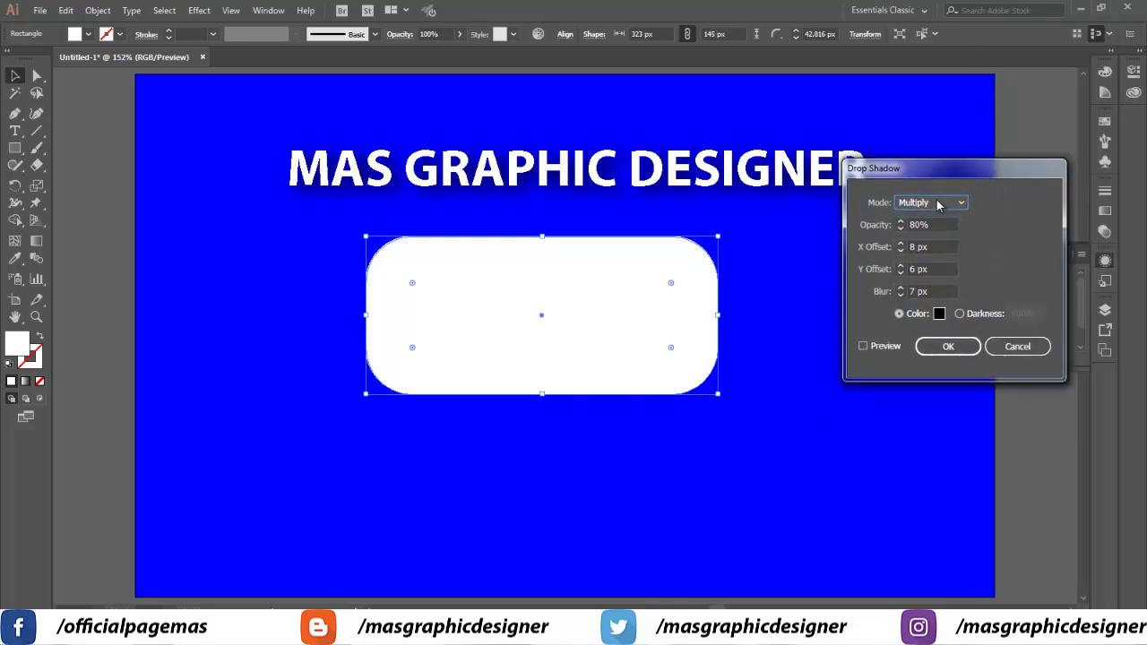
pyautogui.click(940, 204)
pyautogui.click(927, 239)
pyautogui.click(900, 229)
pyautogui.click(899, 229)
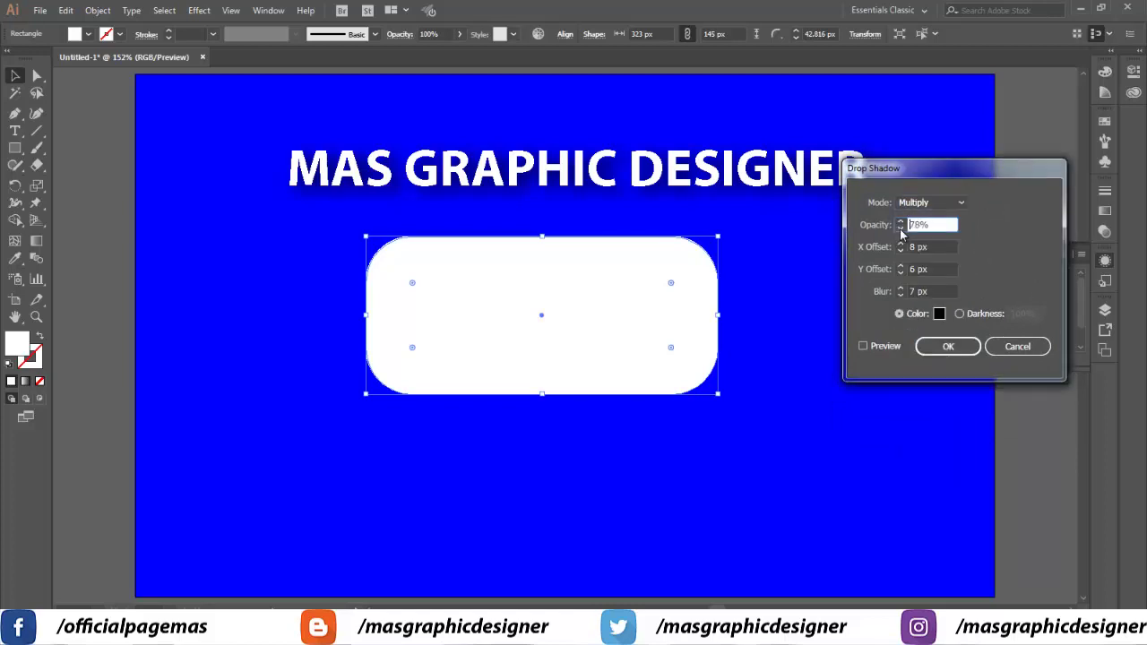
pyautogui.click(863, 346)
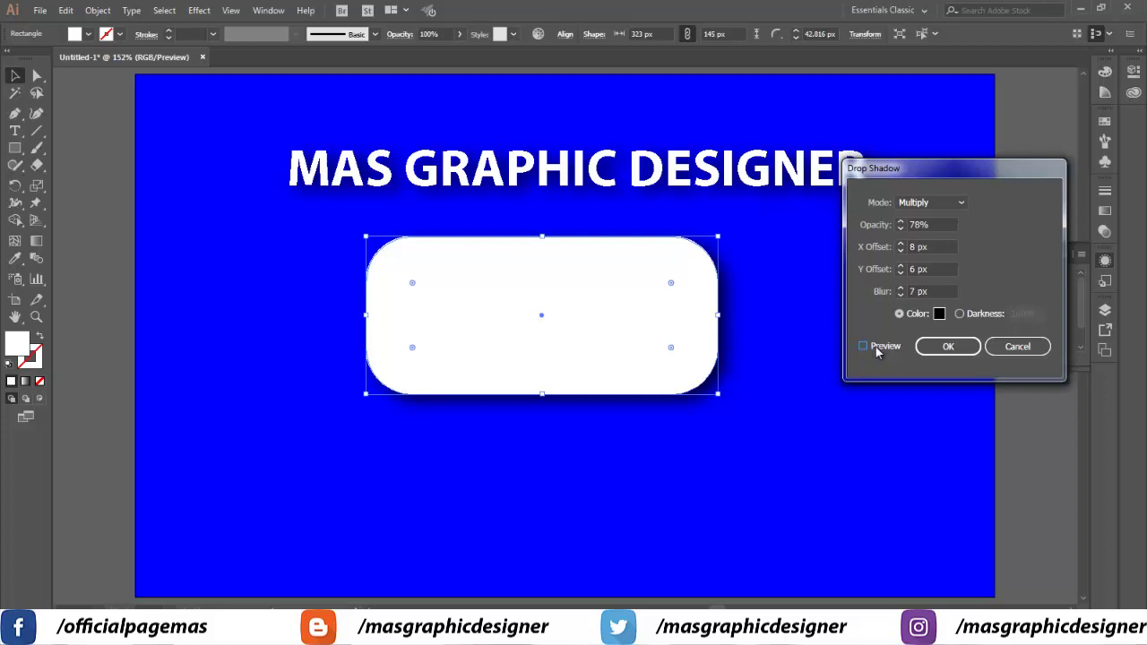
pyautogui.click(900, 228)
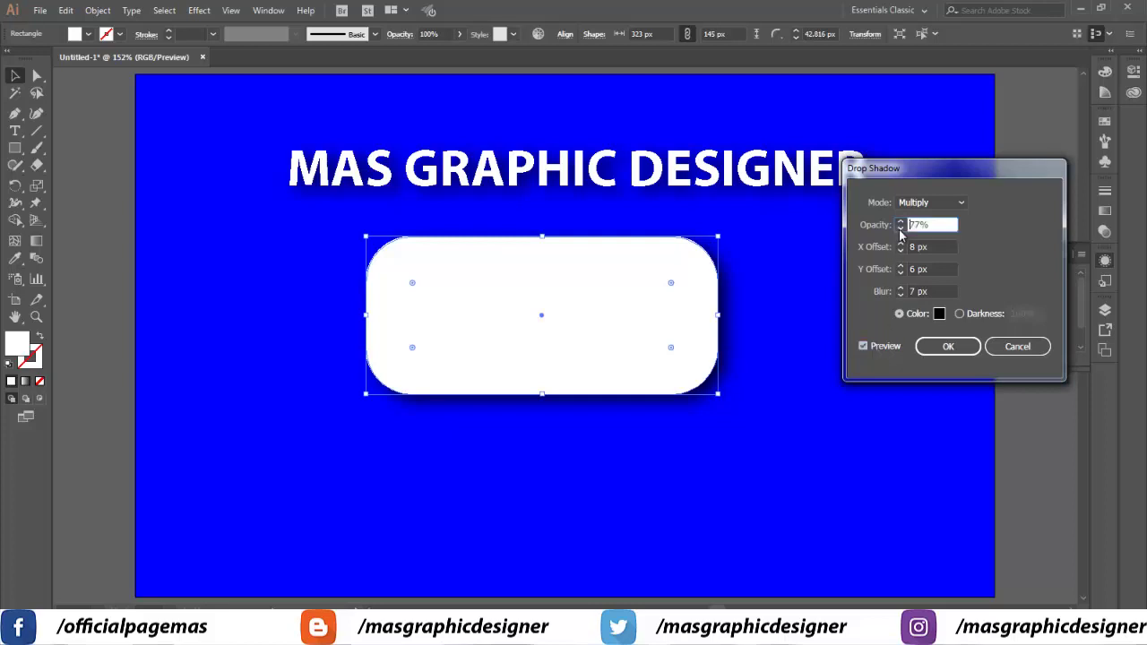
pyautogui.click(900, 227)
pyautogui.click(901, 227)
pyautogui.click(900, 228)
pyautogui.click(900, 222)
pyautogui.click(901, 222)
pyautogui.click(902, 222)
pyautogui.click(901, 229)
pyautogui.click(900, 230)
pyautogui.click(901, 230)
pyautogui.click(900, 230)
pyautogui.click(900, 231)
pyautogui.click(901, 230)
pyautogui.click(900, 230)
pyautogui.click(900, 231)
pyautogui.click(900, 231)
# - Set both shadow offsets to 4 px with 7 px blur and apply the shadow
pyautogui.click(901, 251)
pyautogui.click(901, 251)
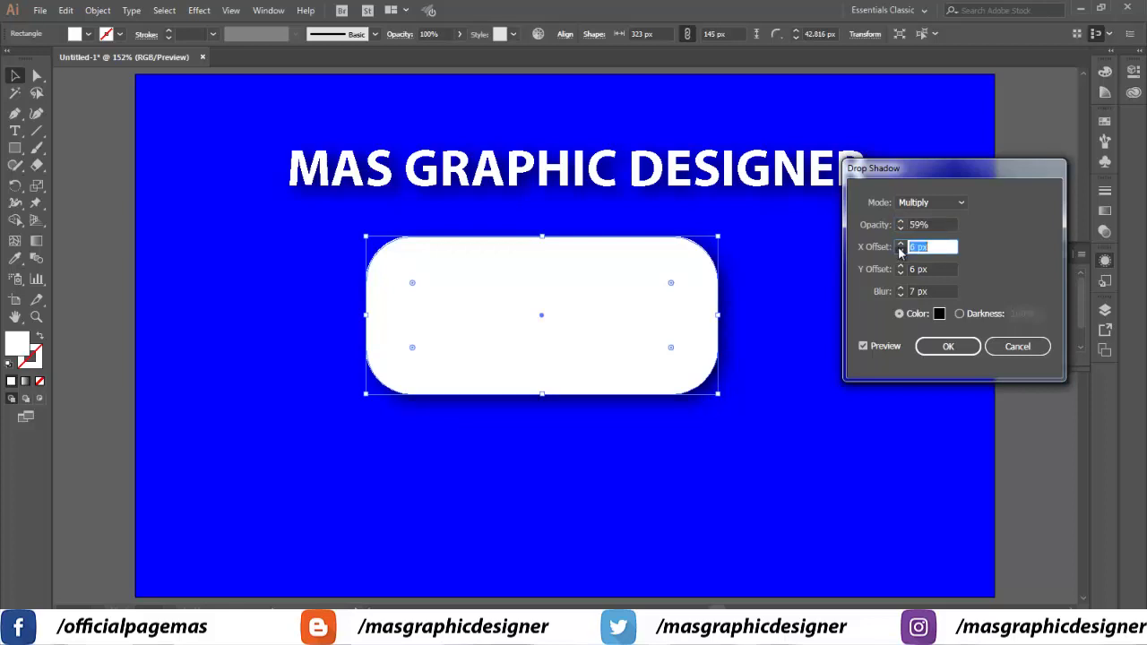
pyautogui.click(901, 251)
pyautogui.click(901, 251)
pyautogui.click(901, 266)
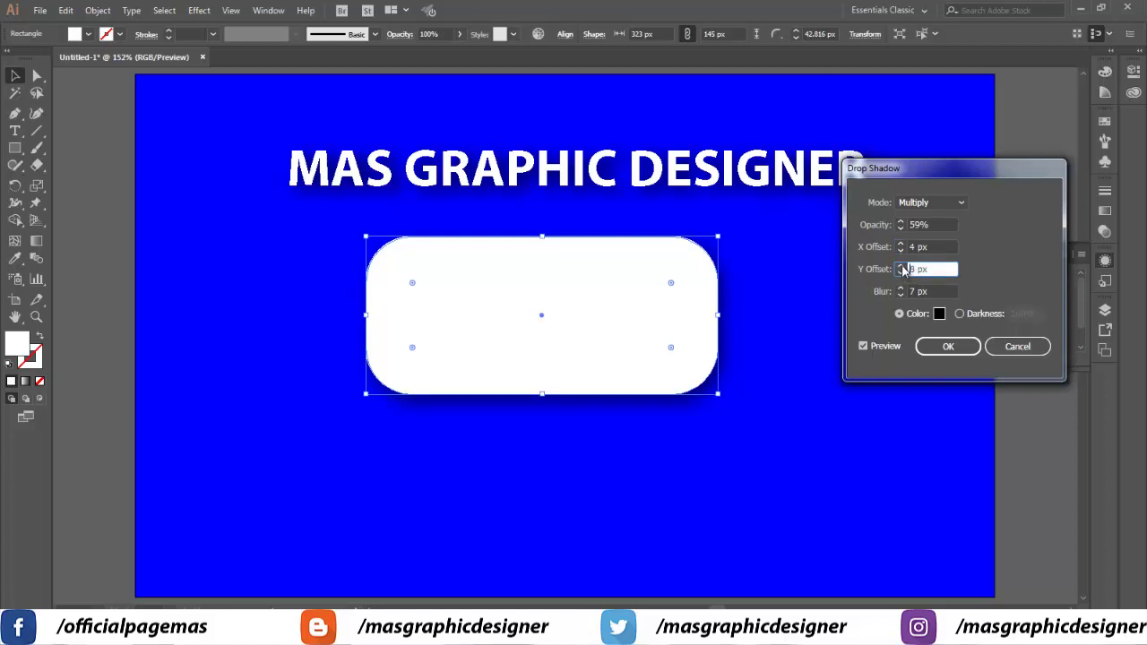
pyautogui.click(901, 273)
pyautogui.click(901, 276)
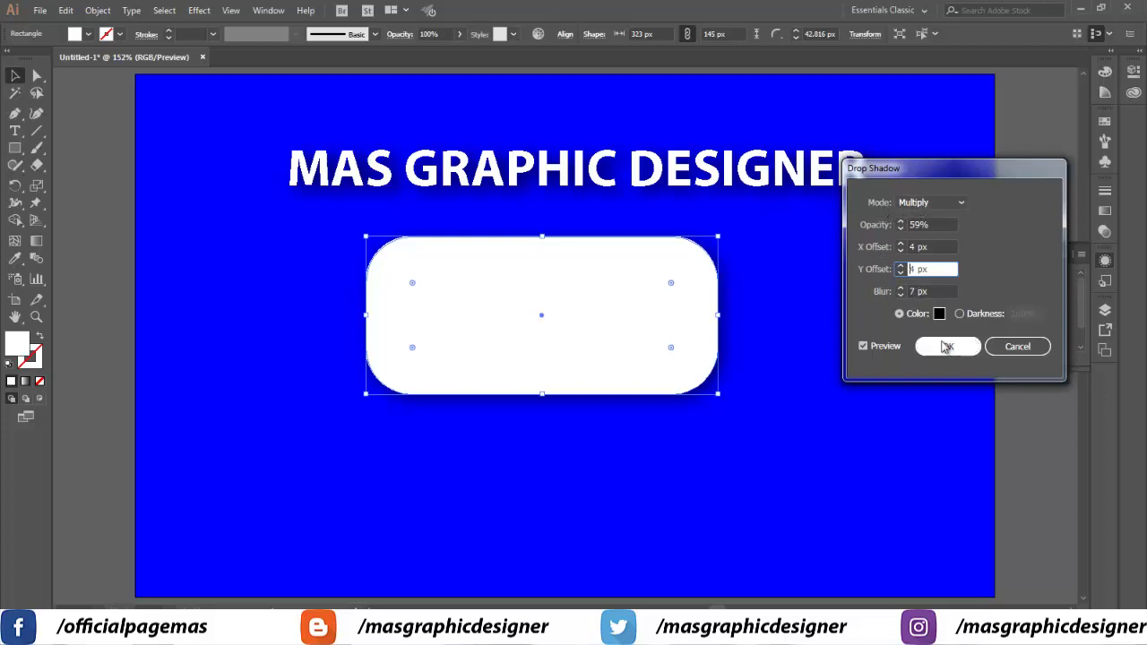
pyautogui.click(947, 347)
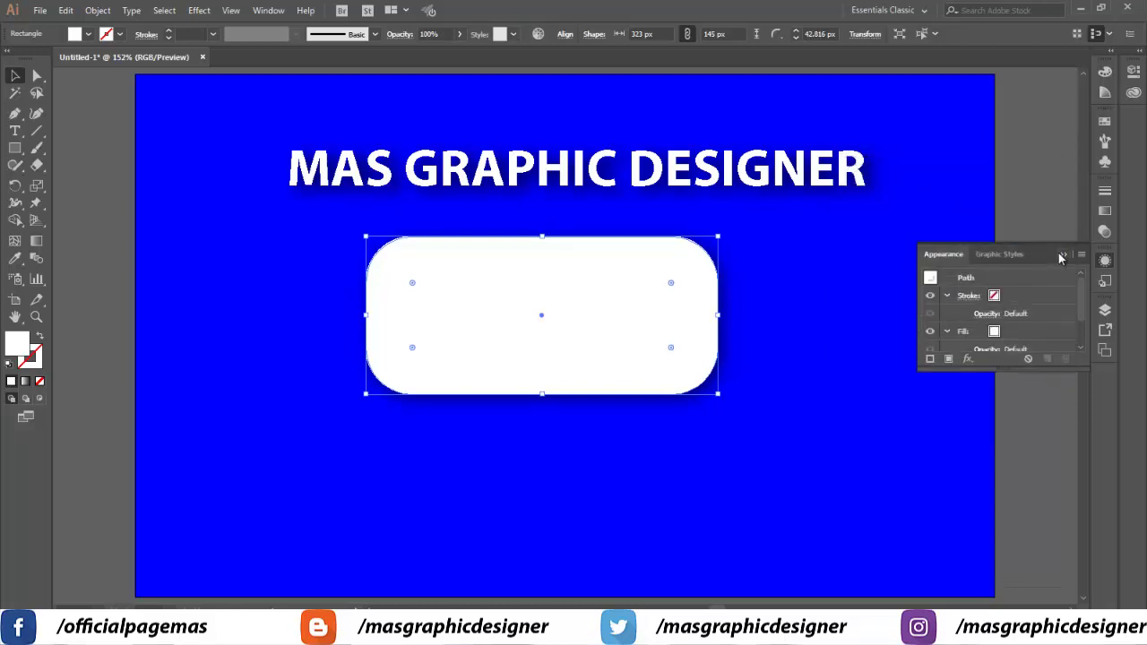
# - Drag the shadowed rounded rectangle lower and slightly right, then deselect everything
pyautogui.click(1059, 254)
pyautogui.moveTo(627, 324)
pyautogui.mouseDown()
pyautogui.moveTo(650, 379)
pyautogui.moveTo(640, 385)
pyautogui.mouseUp()
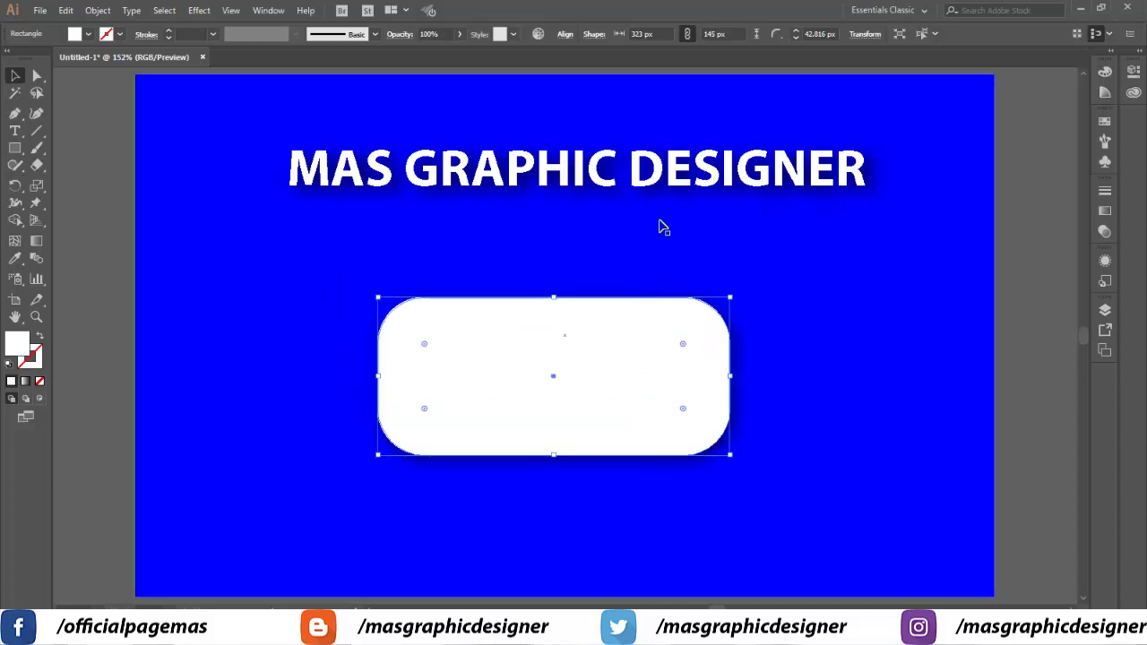
pyautogui.click(653, 191)
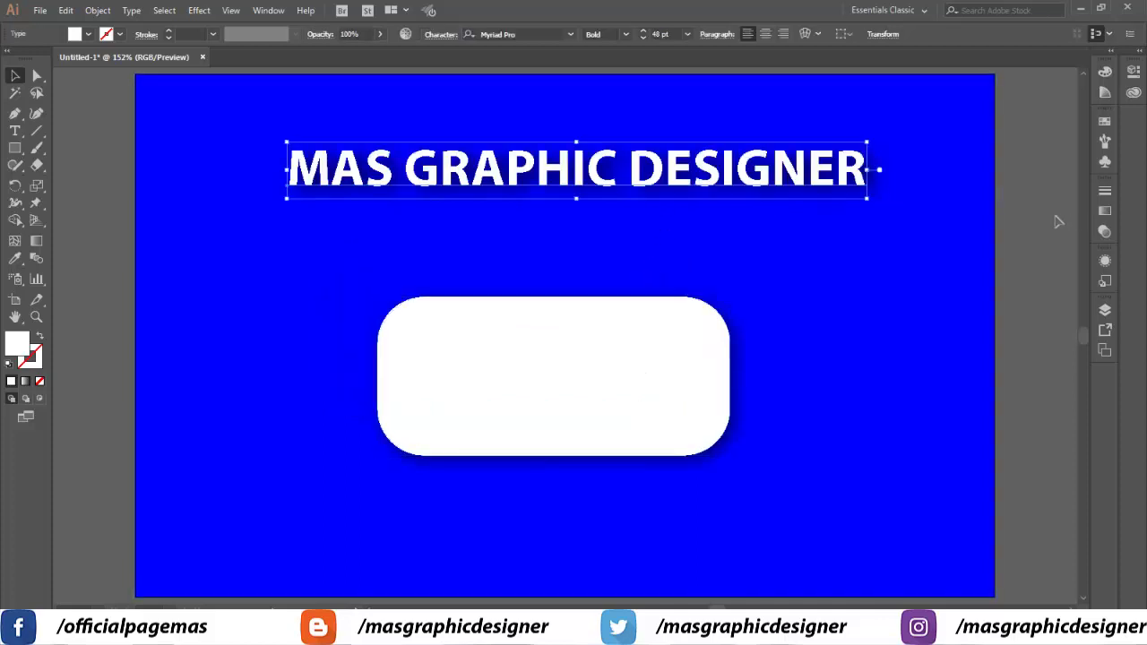
pyautogui.click(1054, 222)
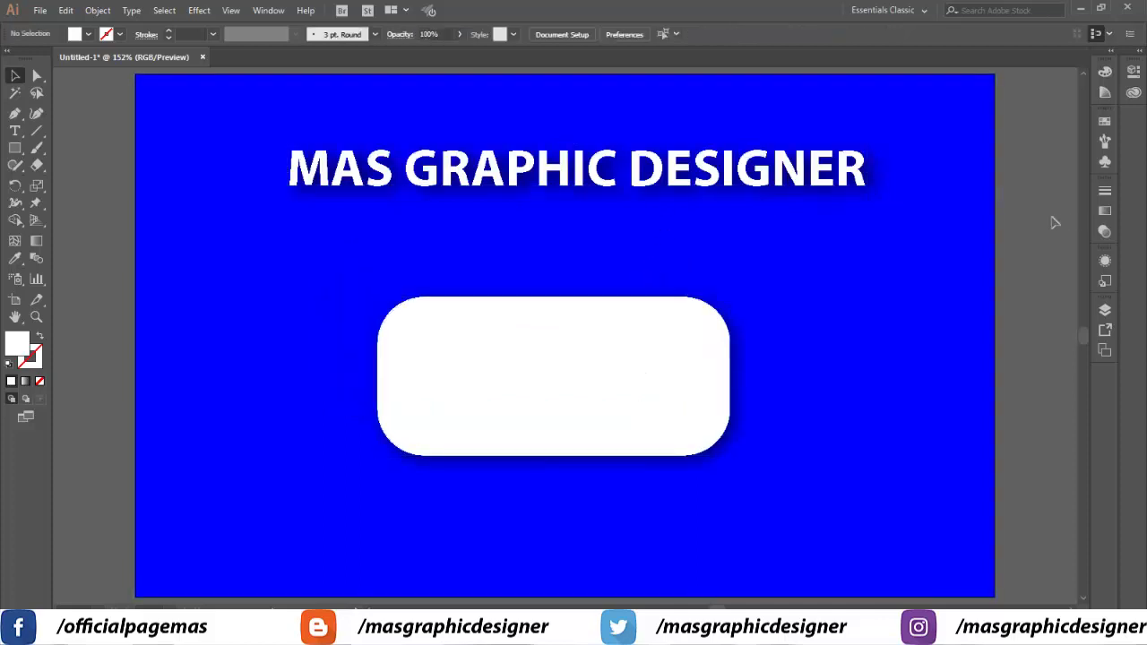